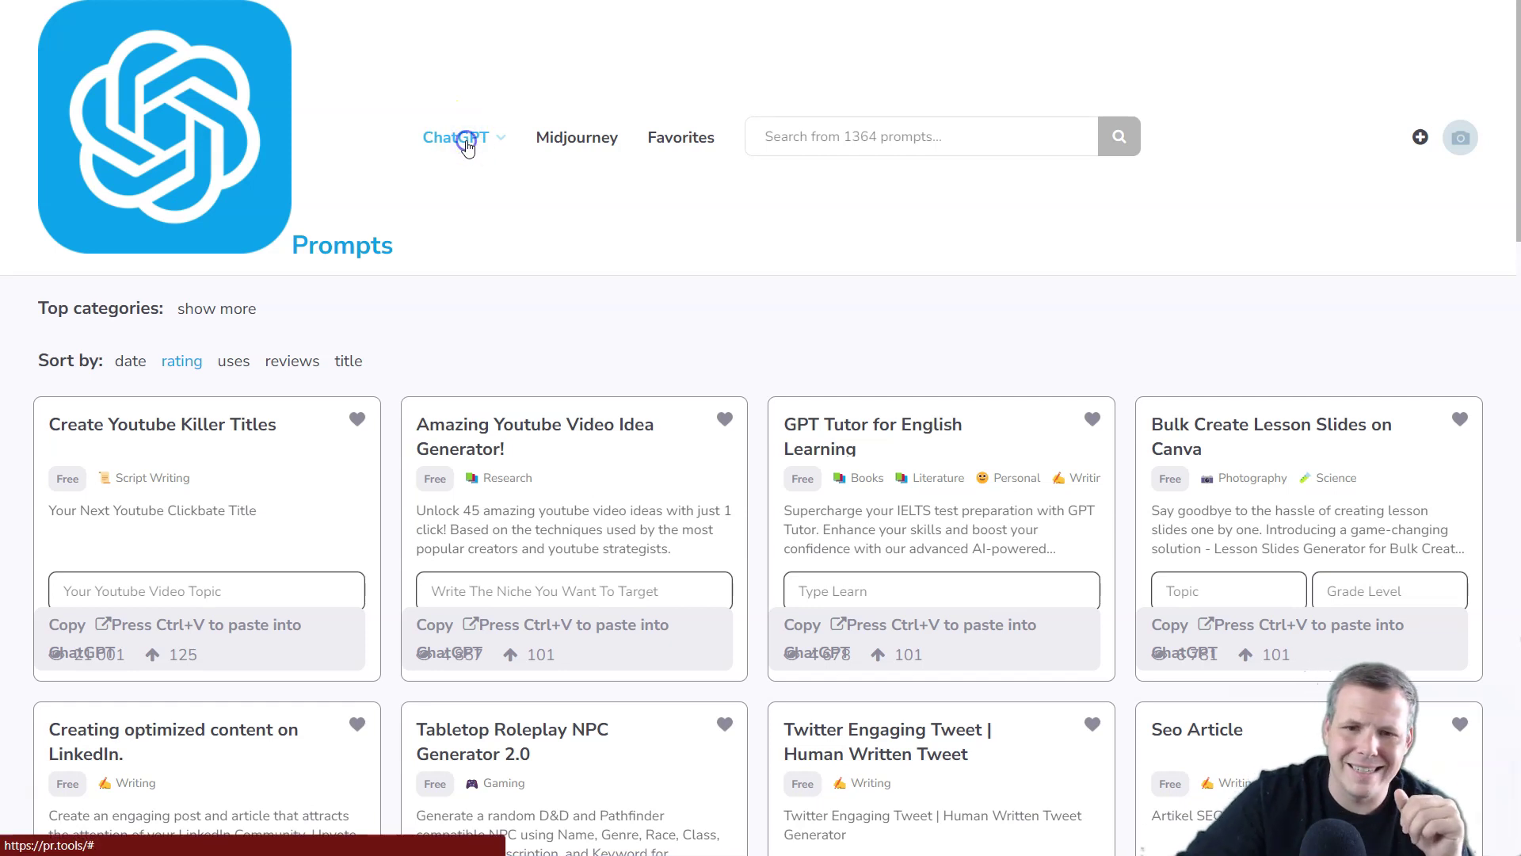
- Browse around the PR.tools prompt library home page
{"action": "left_click", "coordinate": [498, 144]}
{"action": "left_click", "coordinate": [492, 146]}
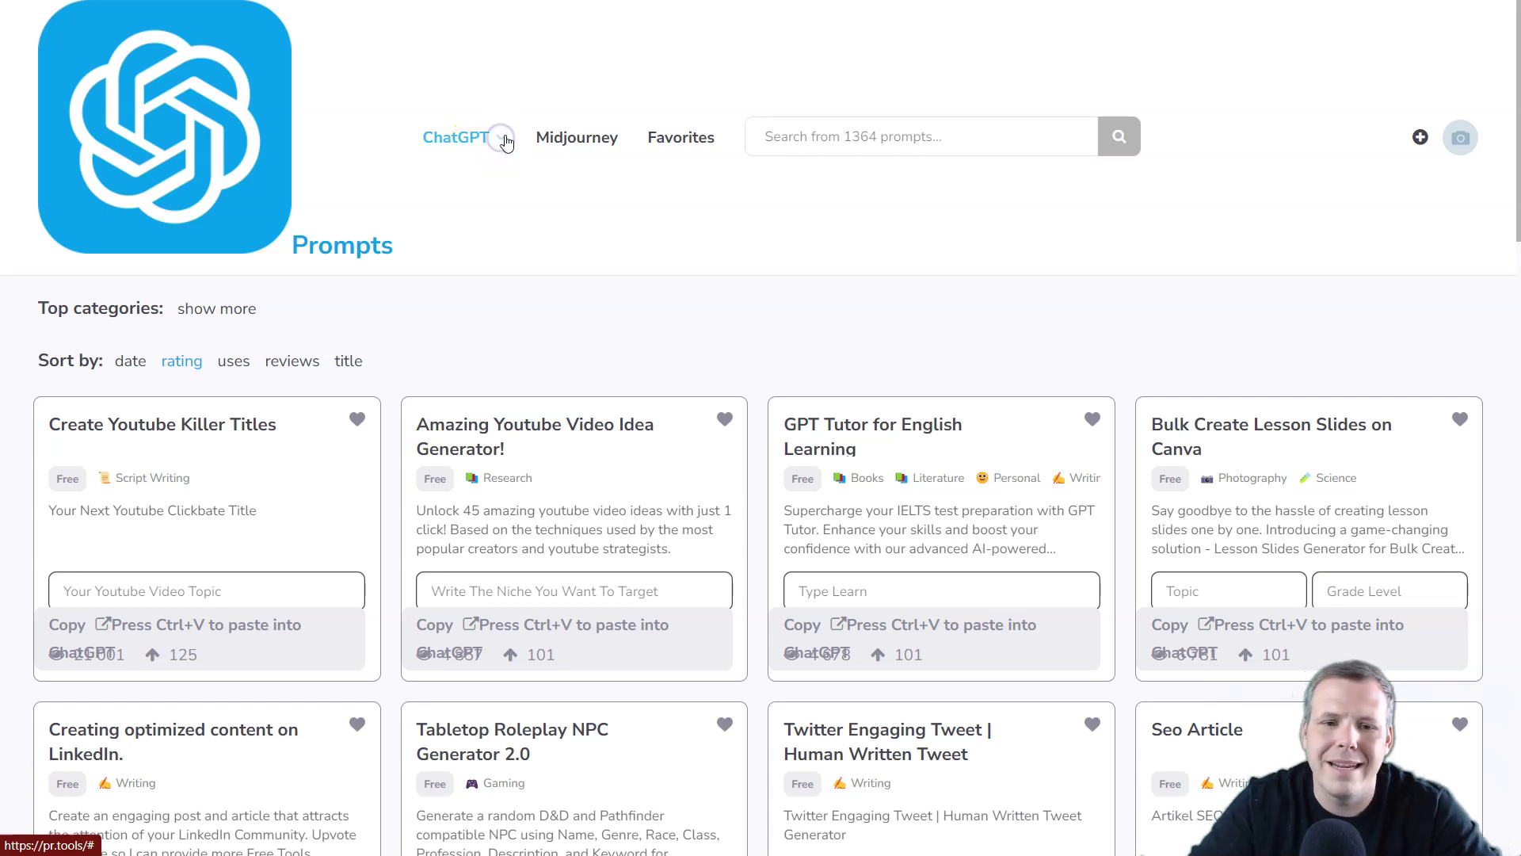
{"action": "left_click", "coordinate": [247, 164]}
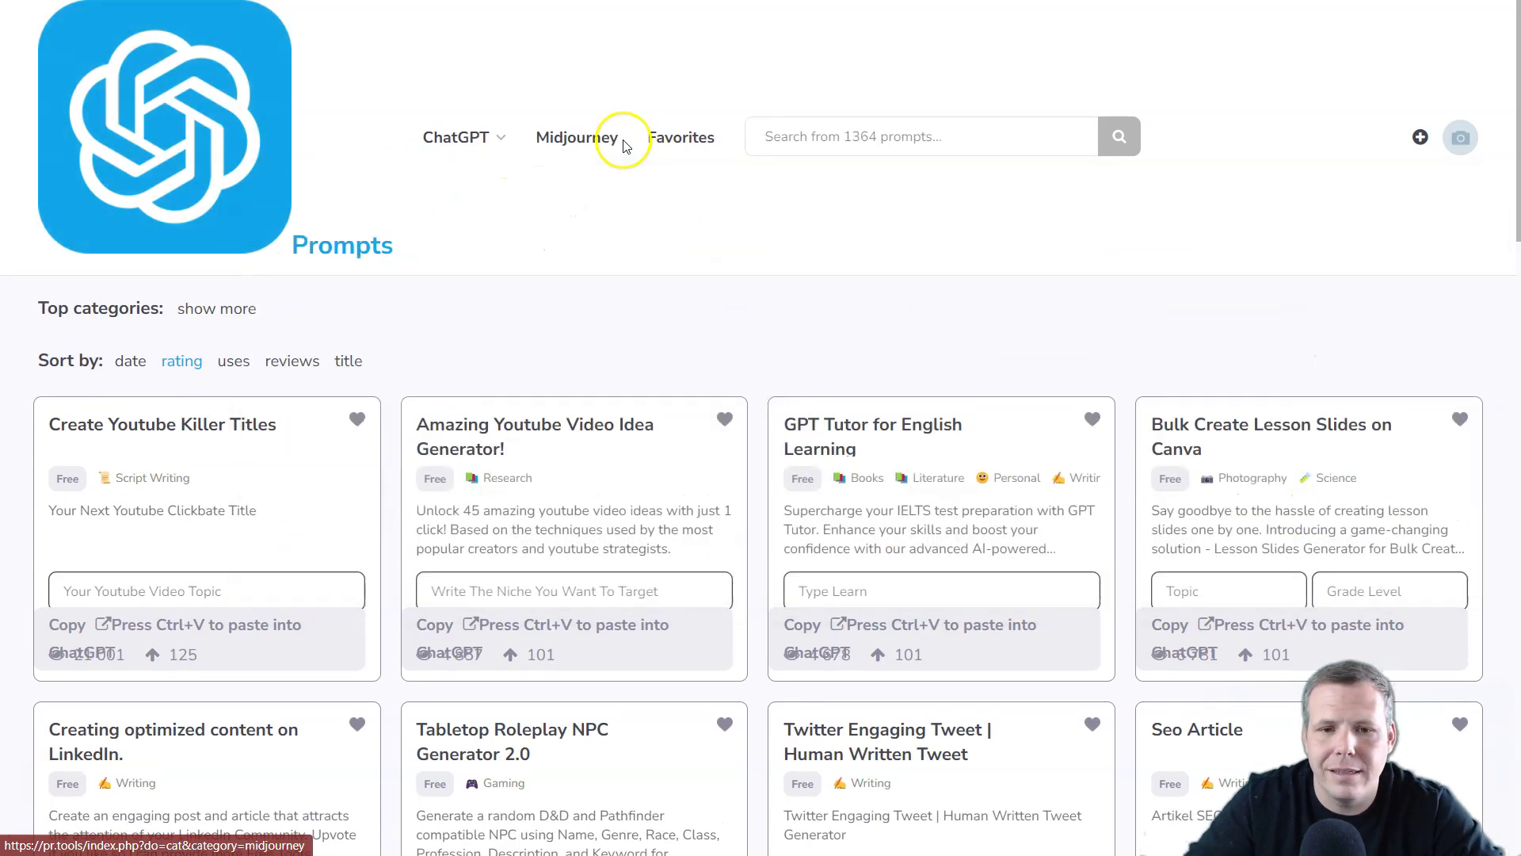
{"action": "left_click", "coordinate": [444, 155]}
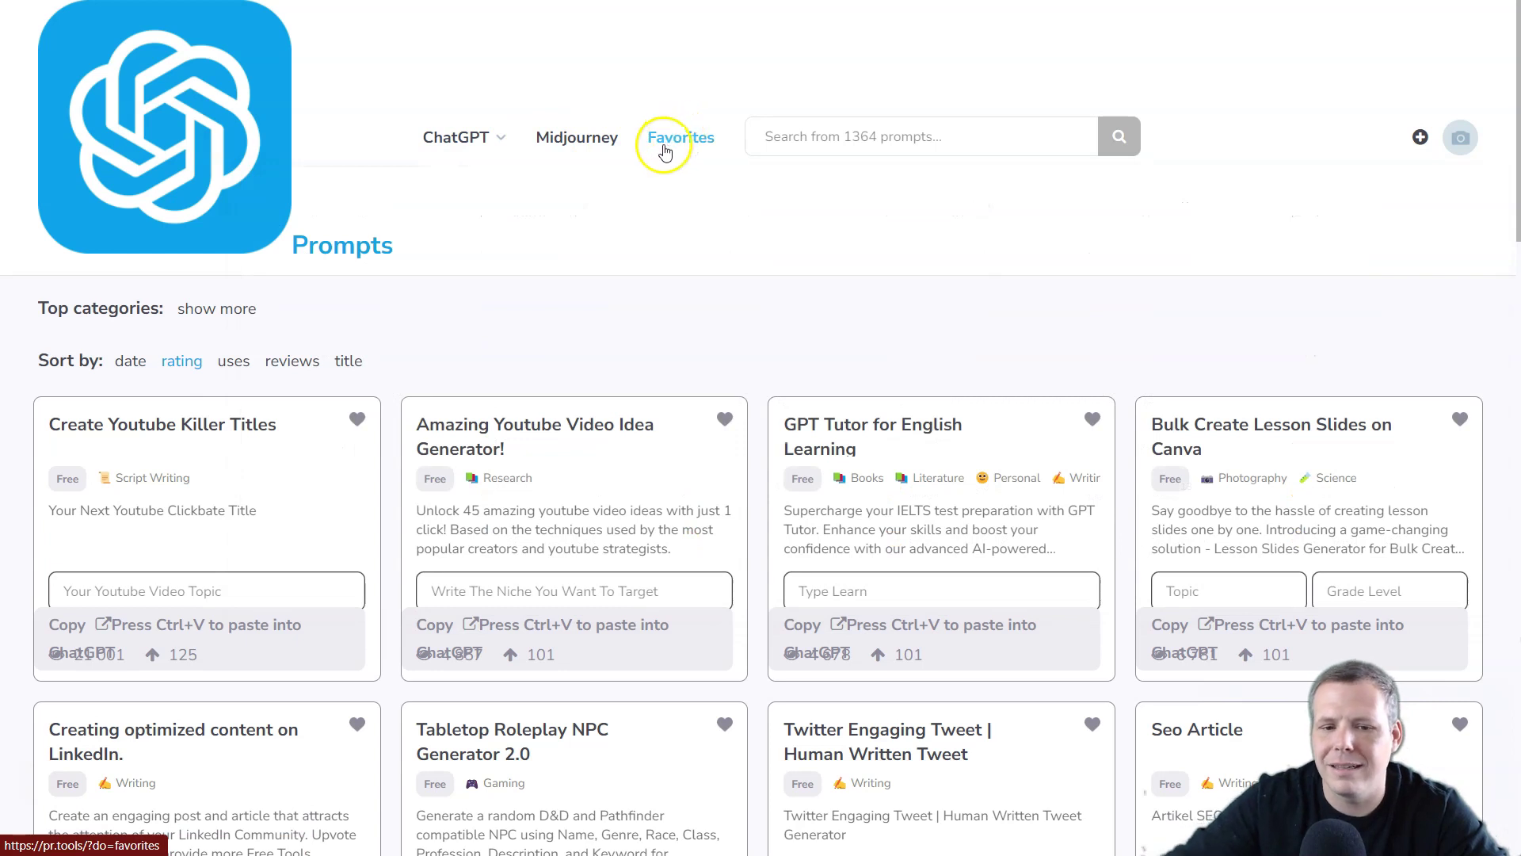
- Show the Favorites collection and start a prompt search
{"action": "left_click", "coordinate": [702, 142]}
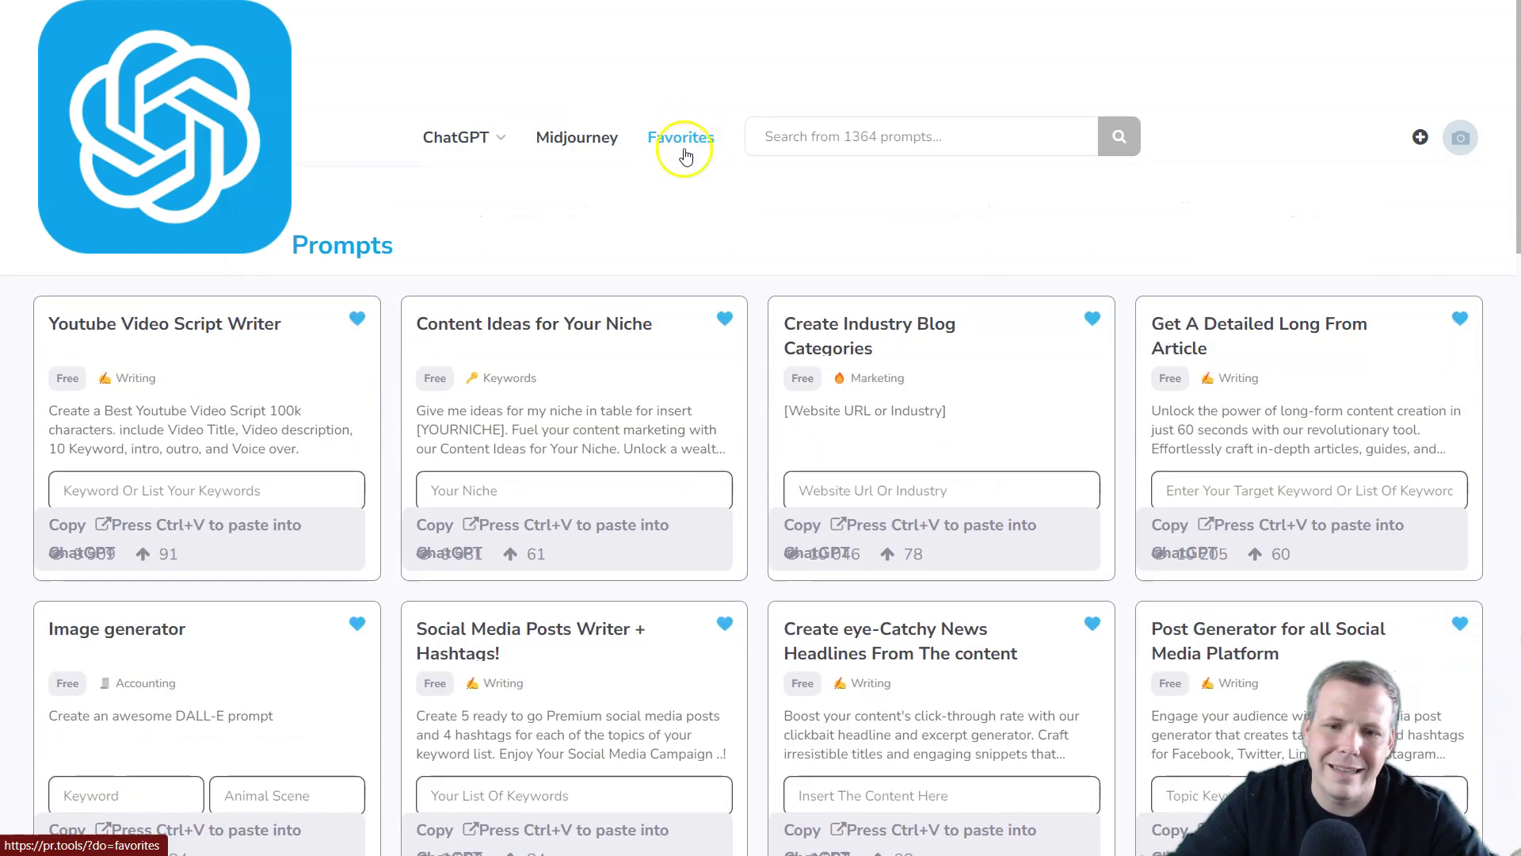
{"action": "scroll", "coordinate": [1004, 488], "scroll_direction": "down", "scroll_amount": 2}
{"action": "scroll", "coordinate": [1005, 488], "scroll_direction": "down", "scroll_amount": 6}
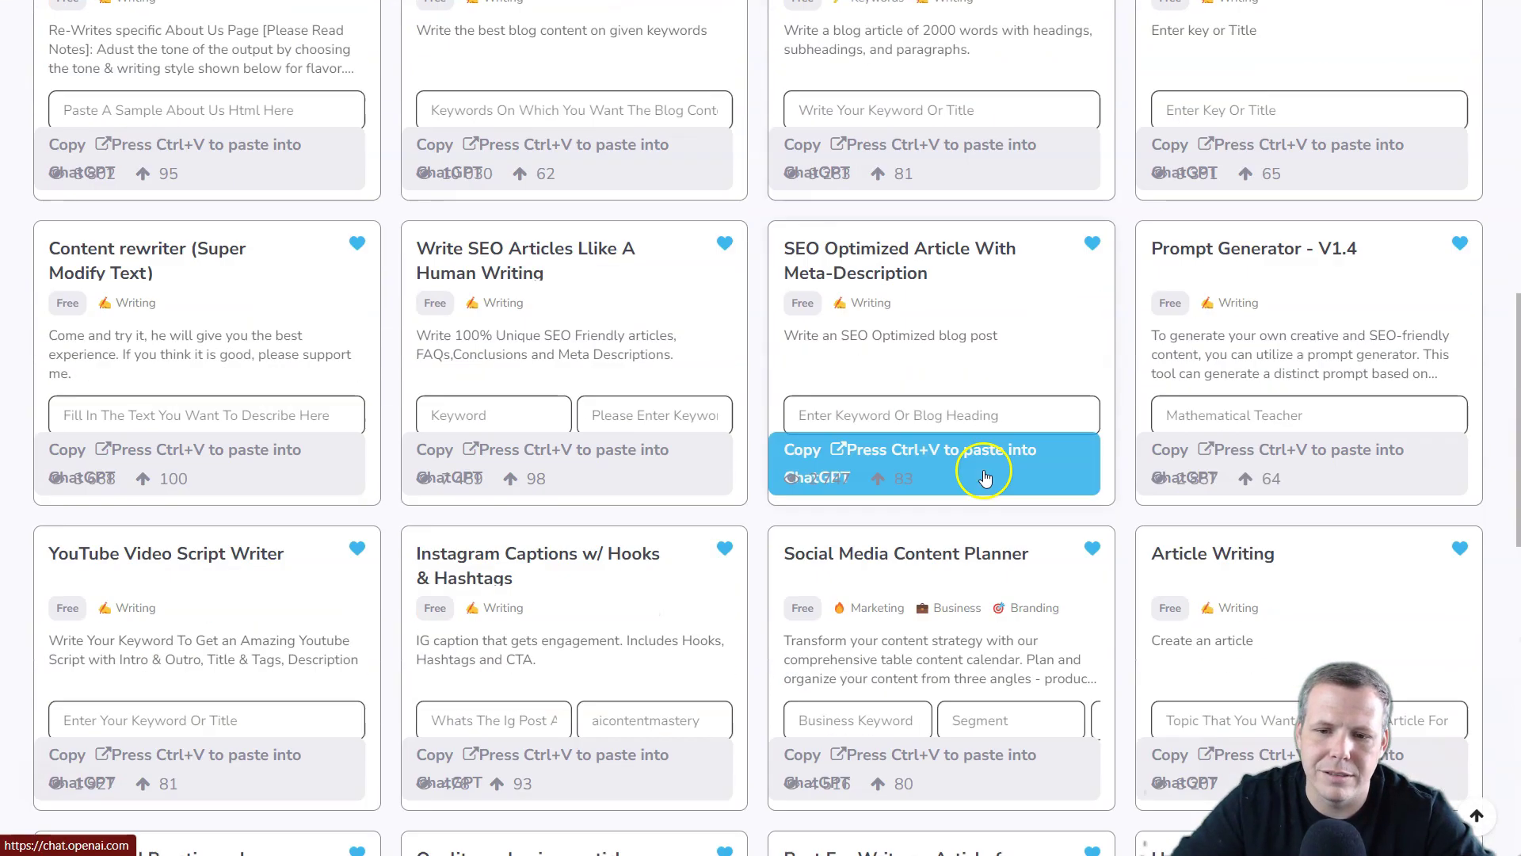
{"action": "scroll", "coordinate": [974, 475], "scroll_direction": "up", "scroll_amount": 5}
{"action": "scroll", "coordinate": [950, 476], "scroll_direction": "up", "scroll_amount": 3}
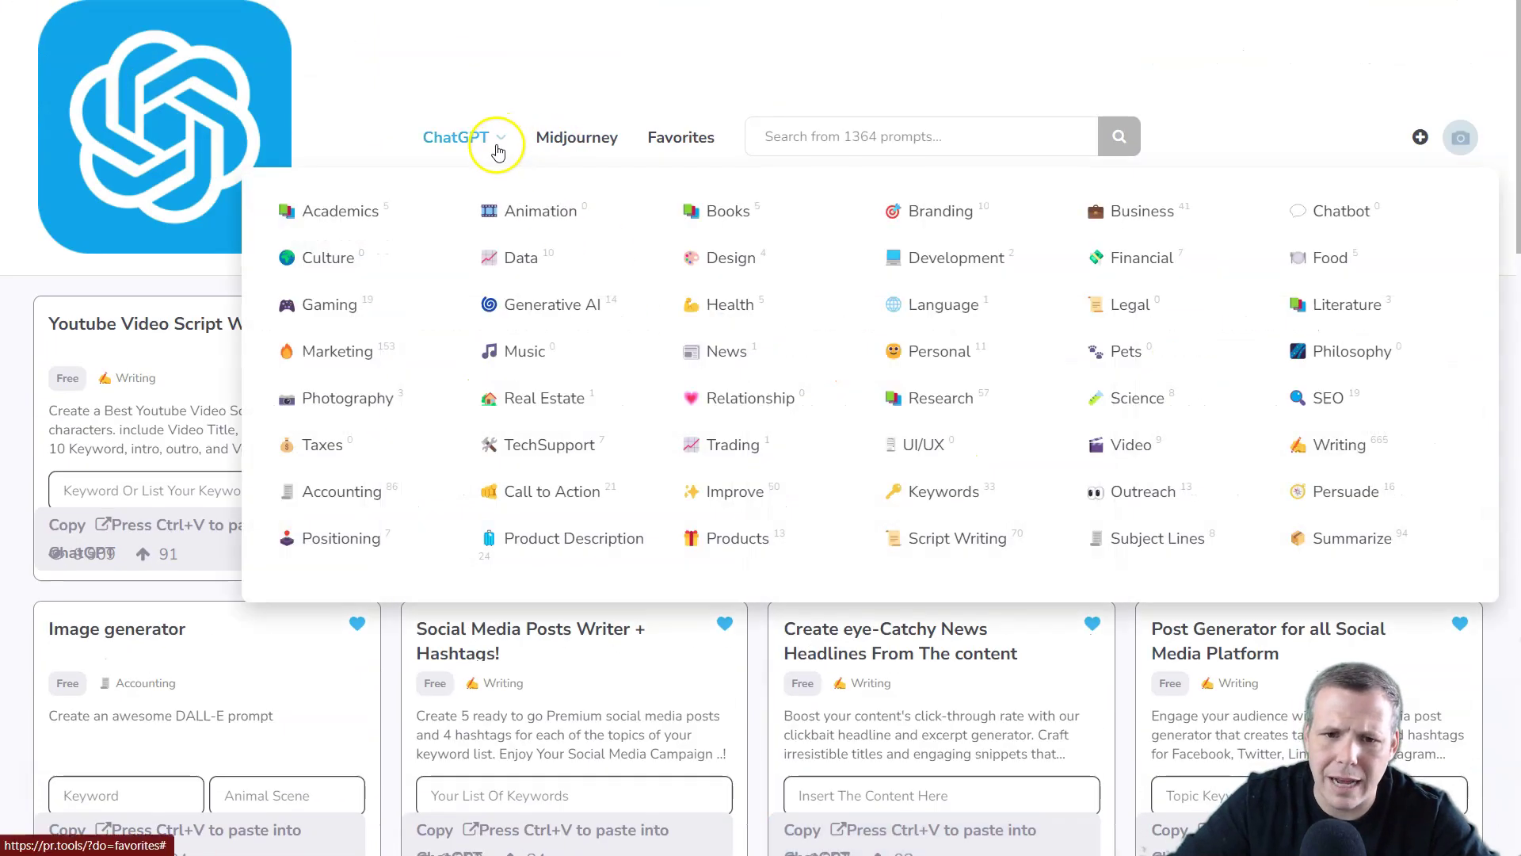
{"action": "left_click", "coordinate": [926, 136]}
{"action": "type", "text": "pro"}
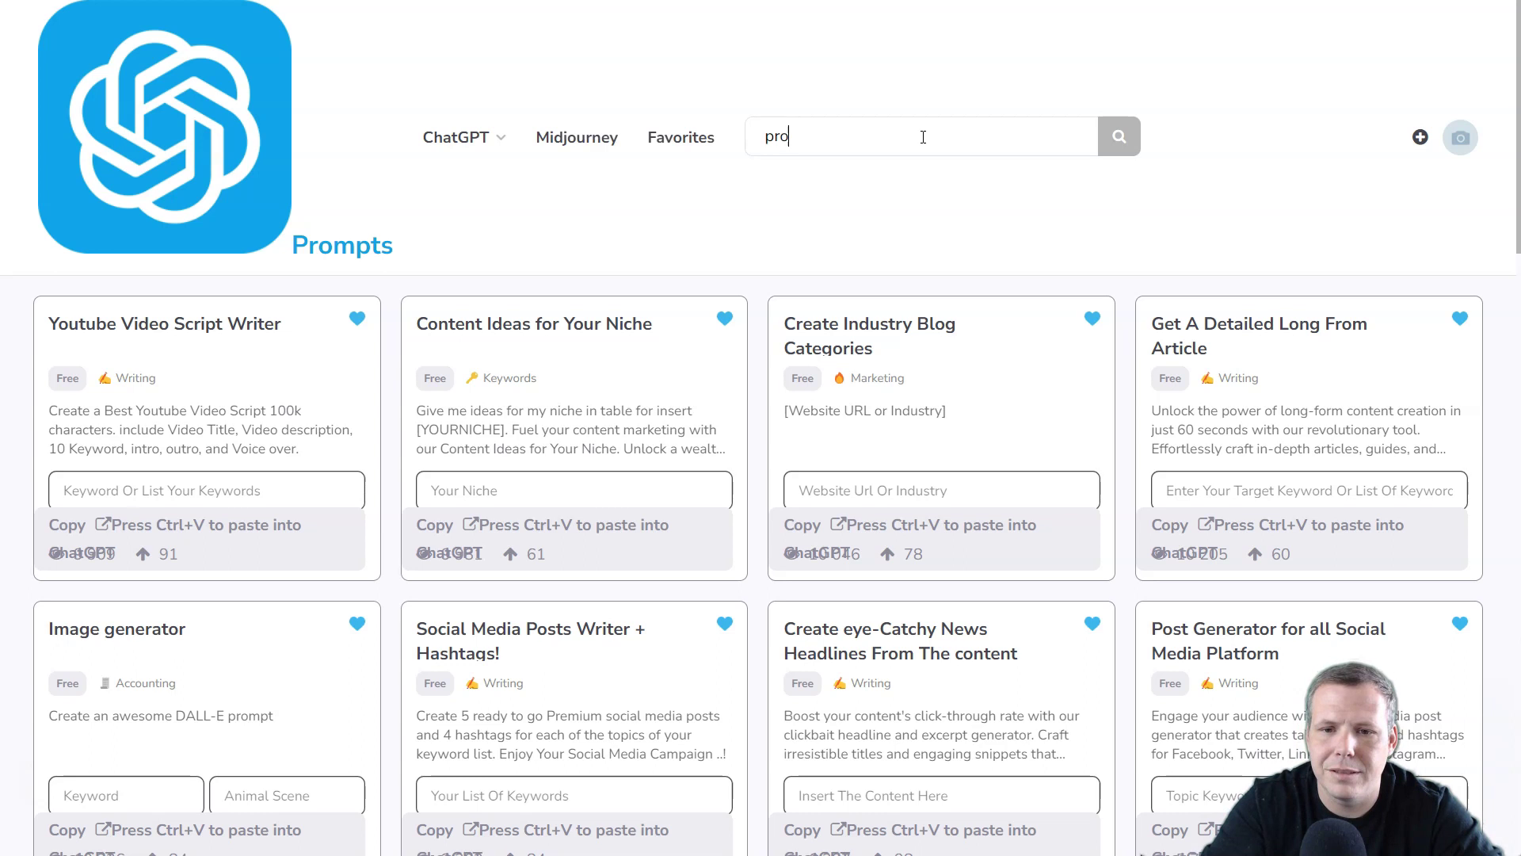
{"action": "type", "text": "duct"}
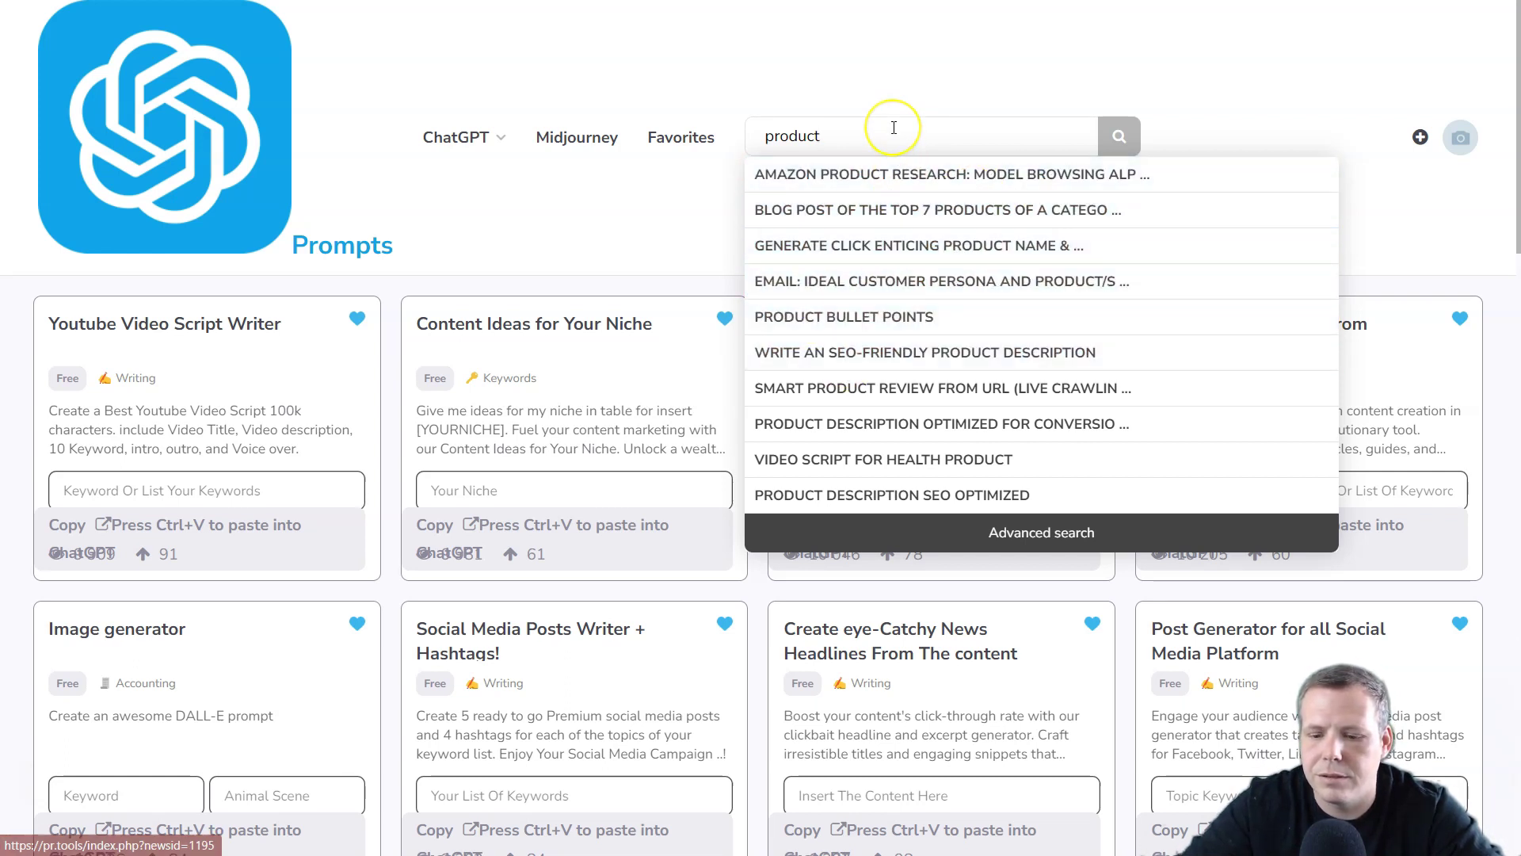
- Shorten the search term from 'product' to 'prod' for broader suggestions
{"action": "key", "text": "BackSpace"}
{"action": "key", "text": "BackSpace"}
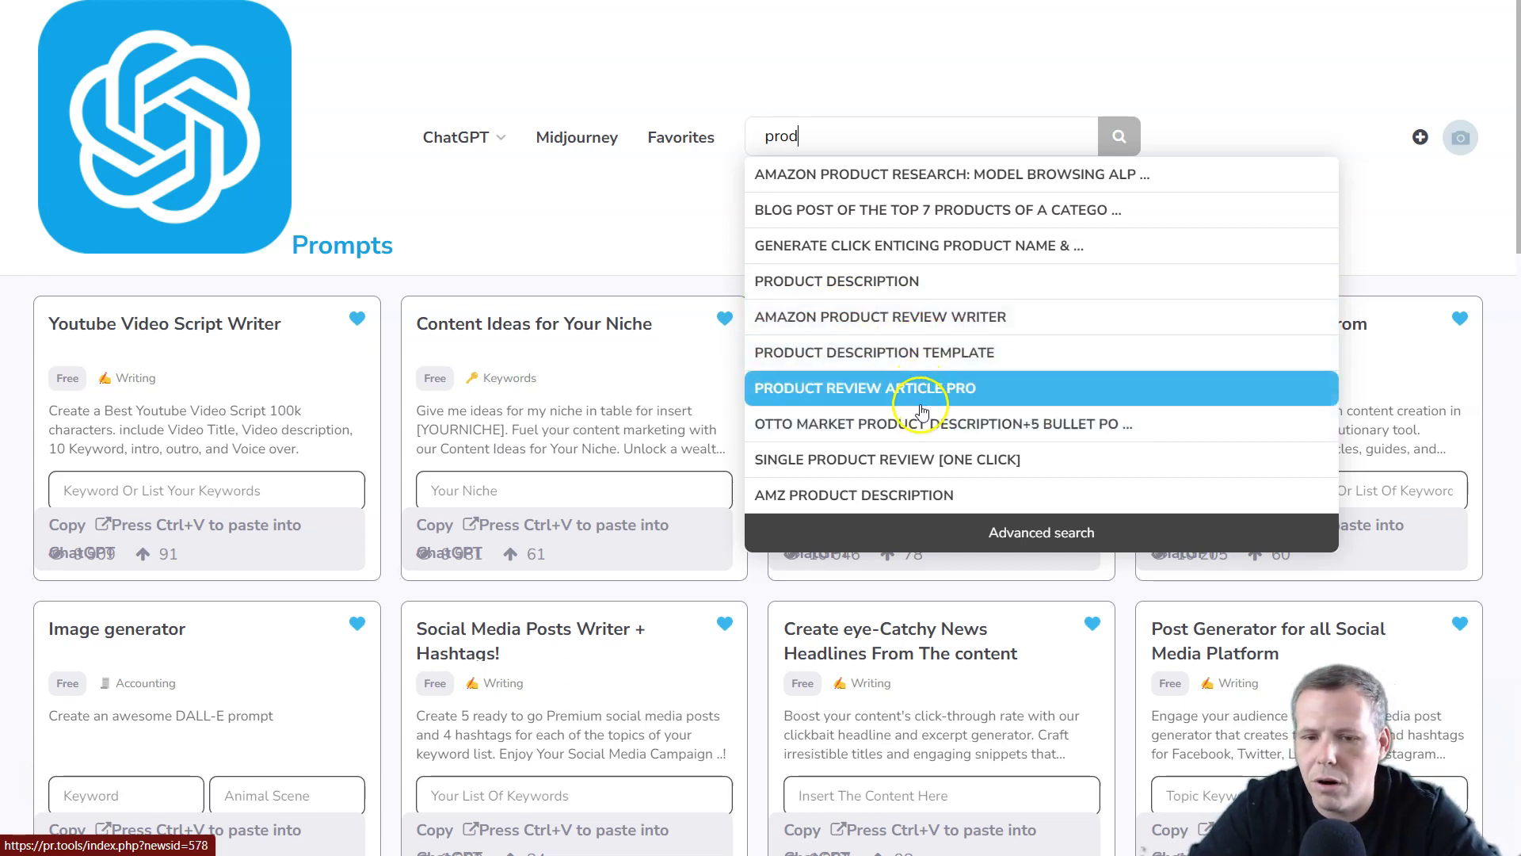
- Choose the Amz Product Description prompt from the suggestions
{"action": "left_click", "coordinate": [868, 498]}
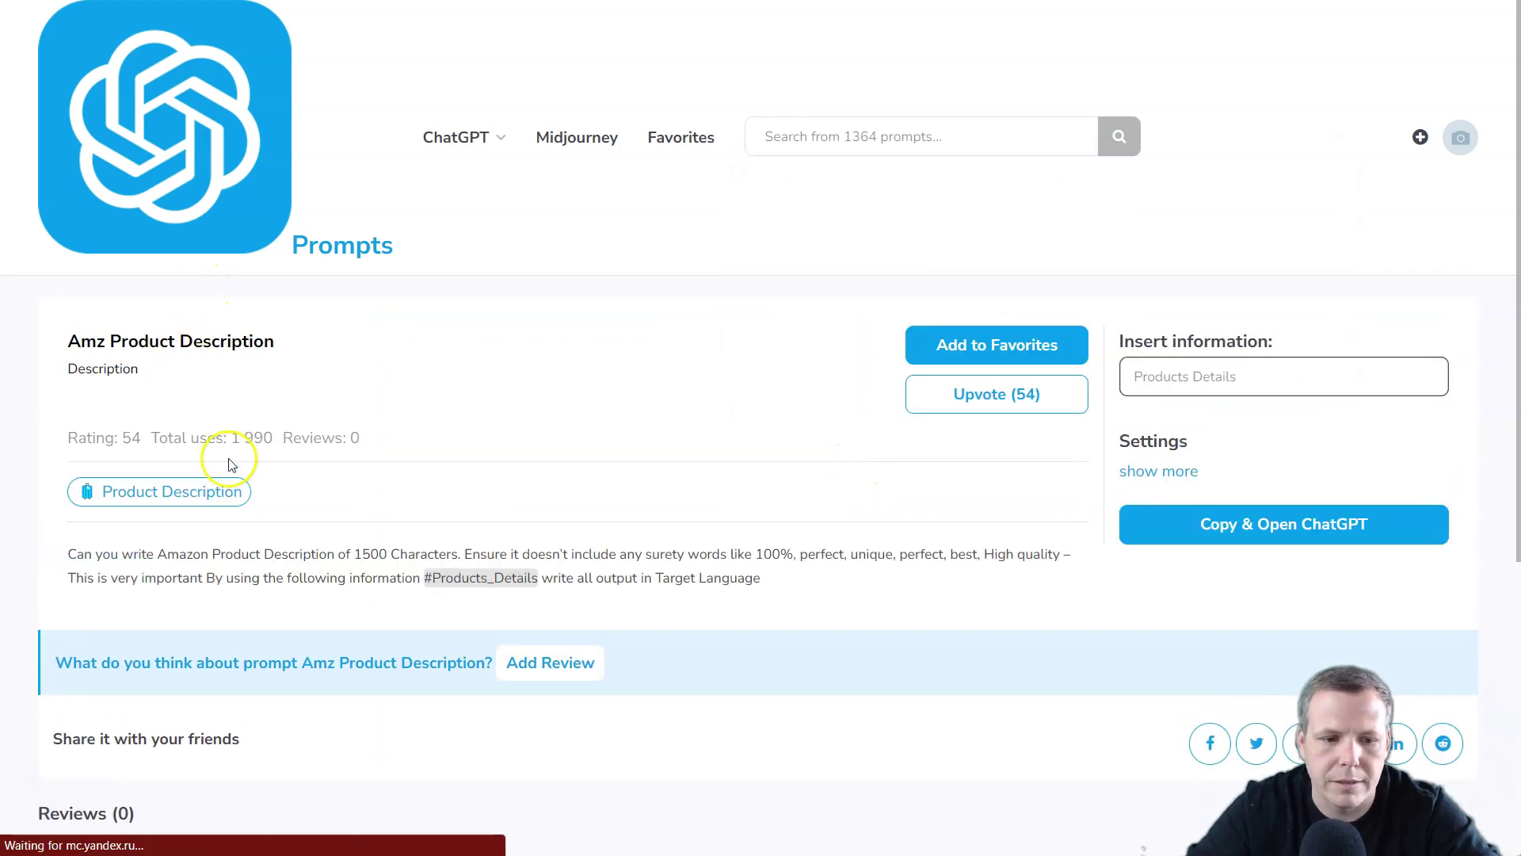
{"action": "scroll", "coordinate": [542, 404], "scroll_direction": "down", "scroll_amount": 3}
{"action": "scroll", "coordinate": [542, 404], "scroll_direction": "up", "scroll_amount": 3}
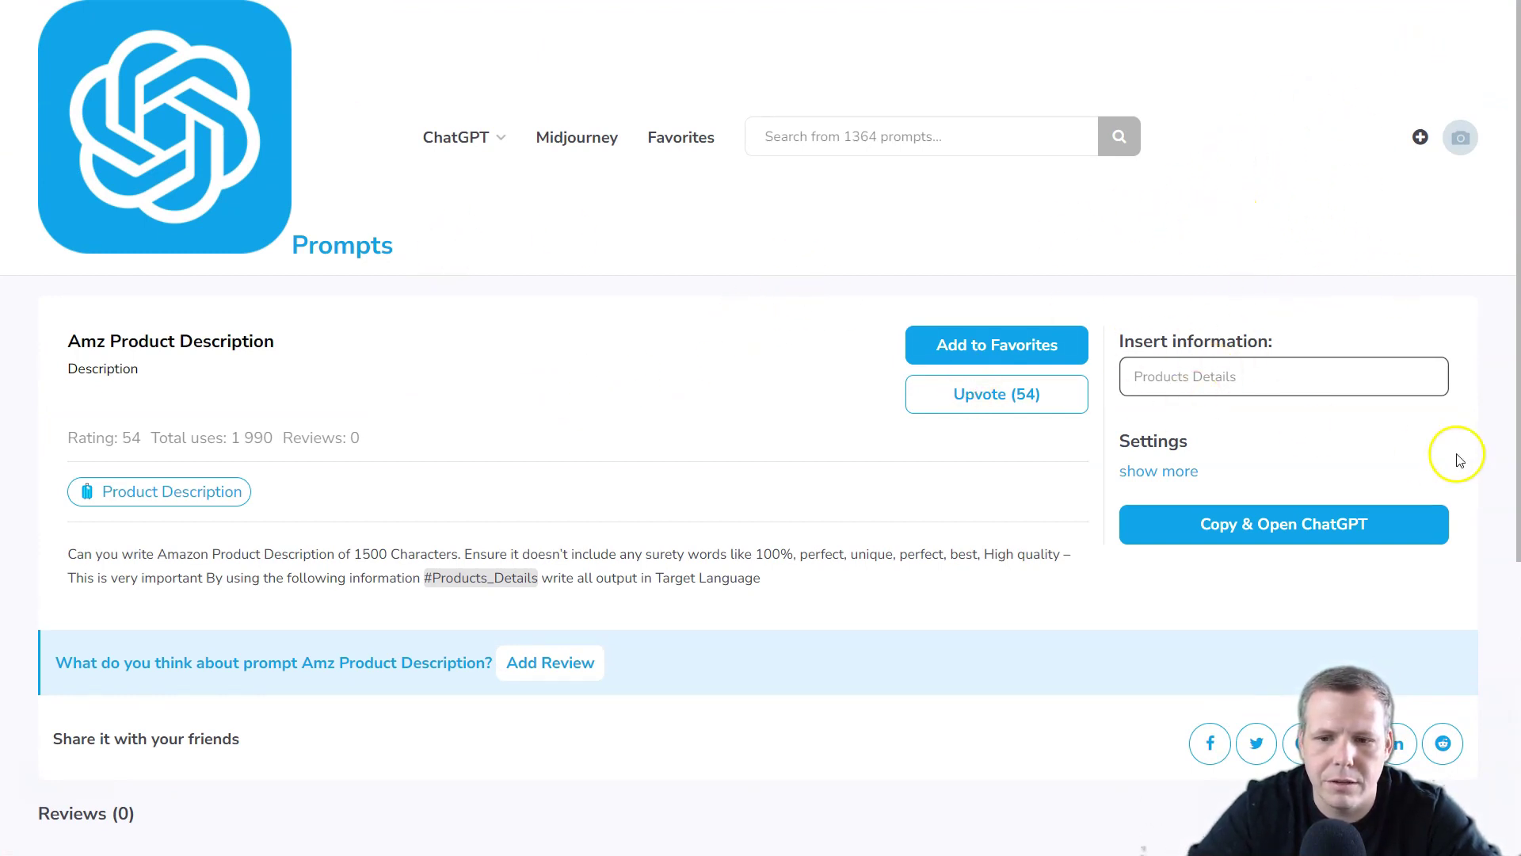
{"action": "left_click", "coordinate": [1166, 379]}
{"action": "left_click", "coordinate": [1265, 249]}
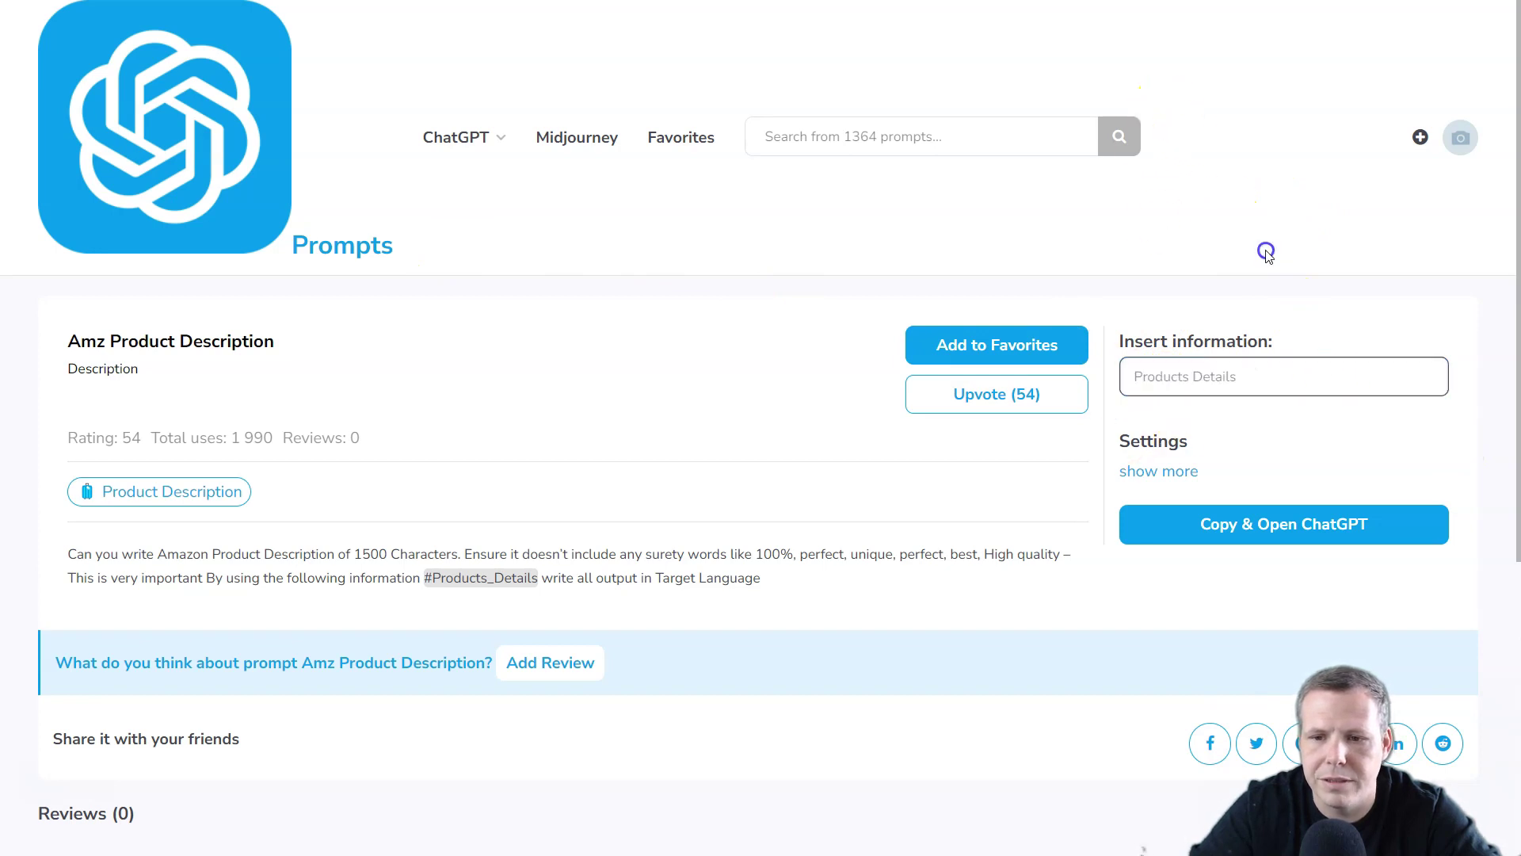
{"action": "scroll", "coordinate": [386, 427], "scroll_direction": "down", "scroll_amount": 2}
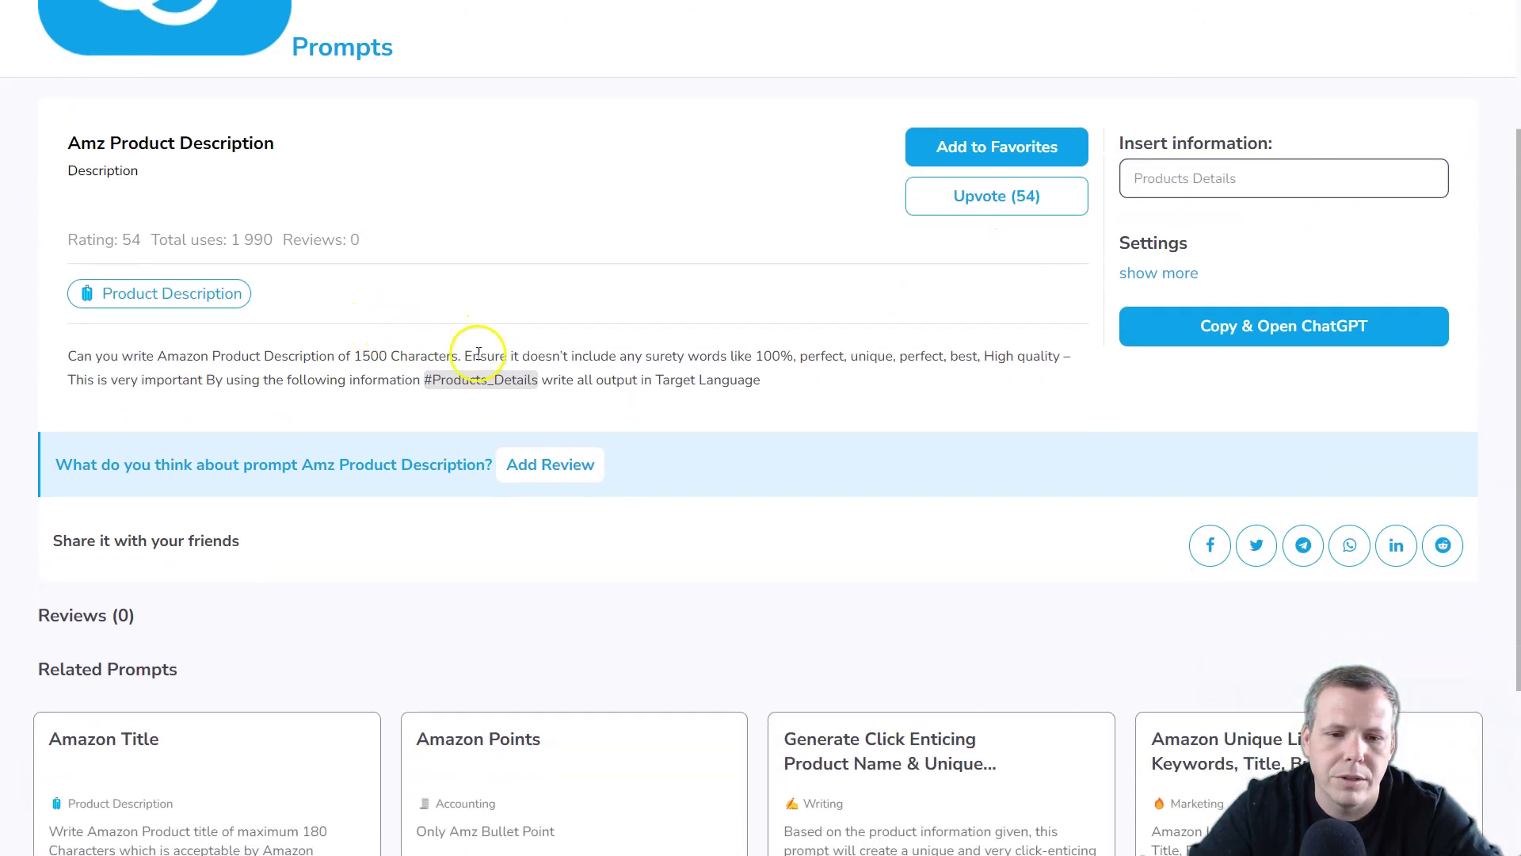
- Review the full prompt text and get the product details field ready
{"action": "left_click_drag", "start_coordinate": [761, 381], "coordinate": [44, 353]}
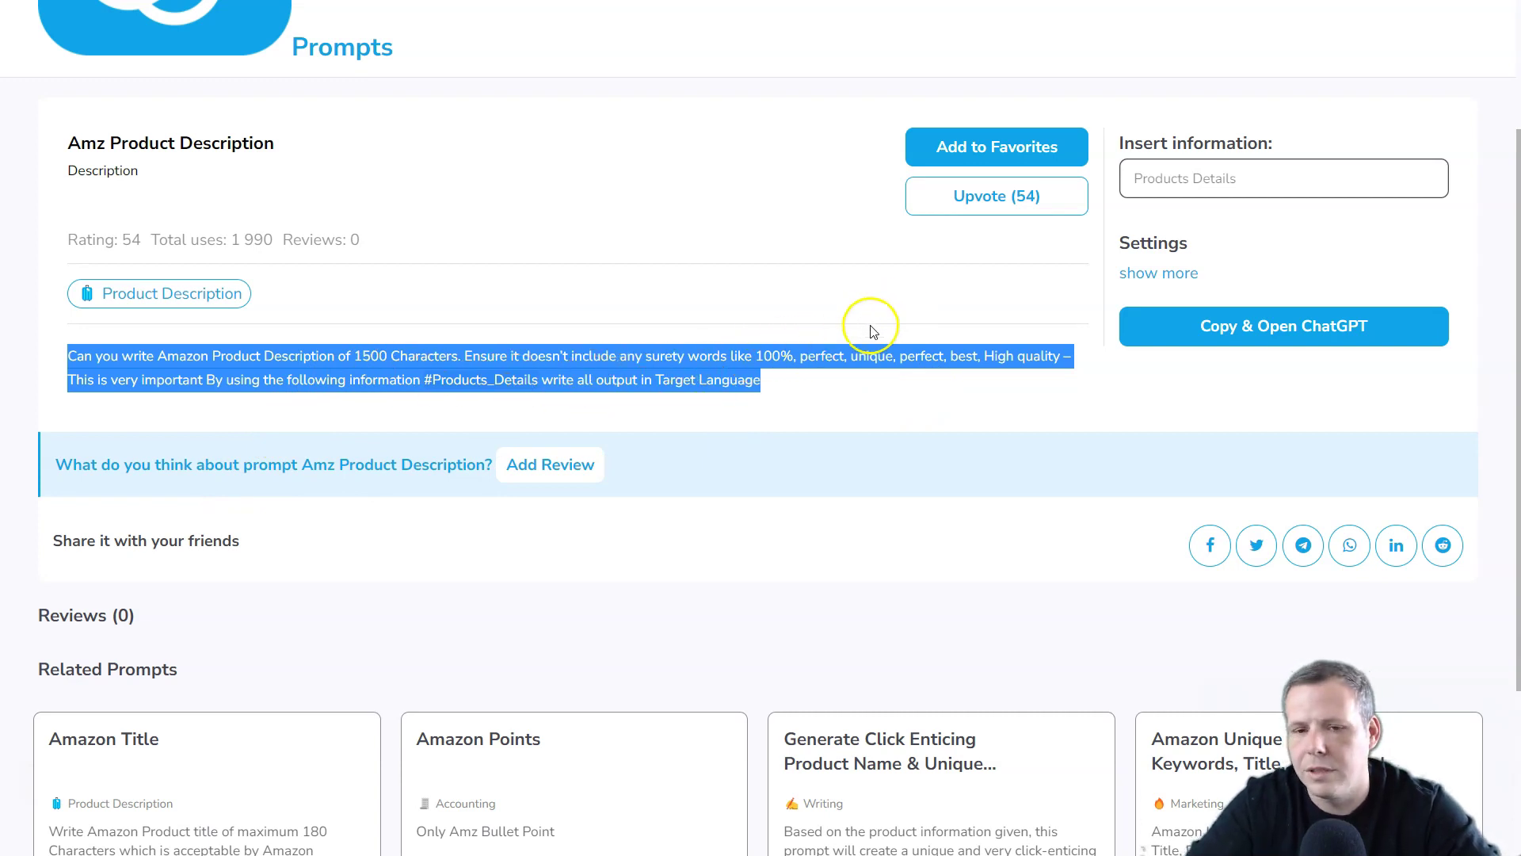
{"action": "left_click", "coordinate": [1174, 189]}
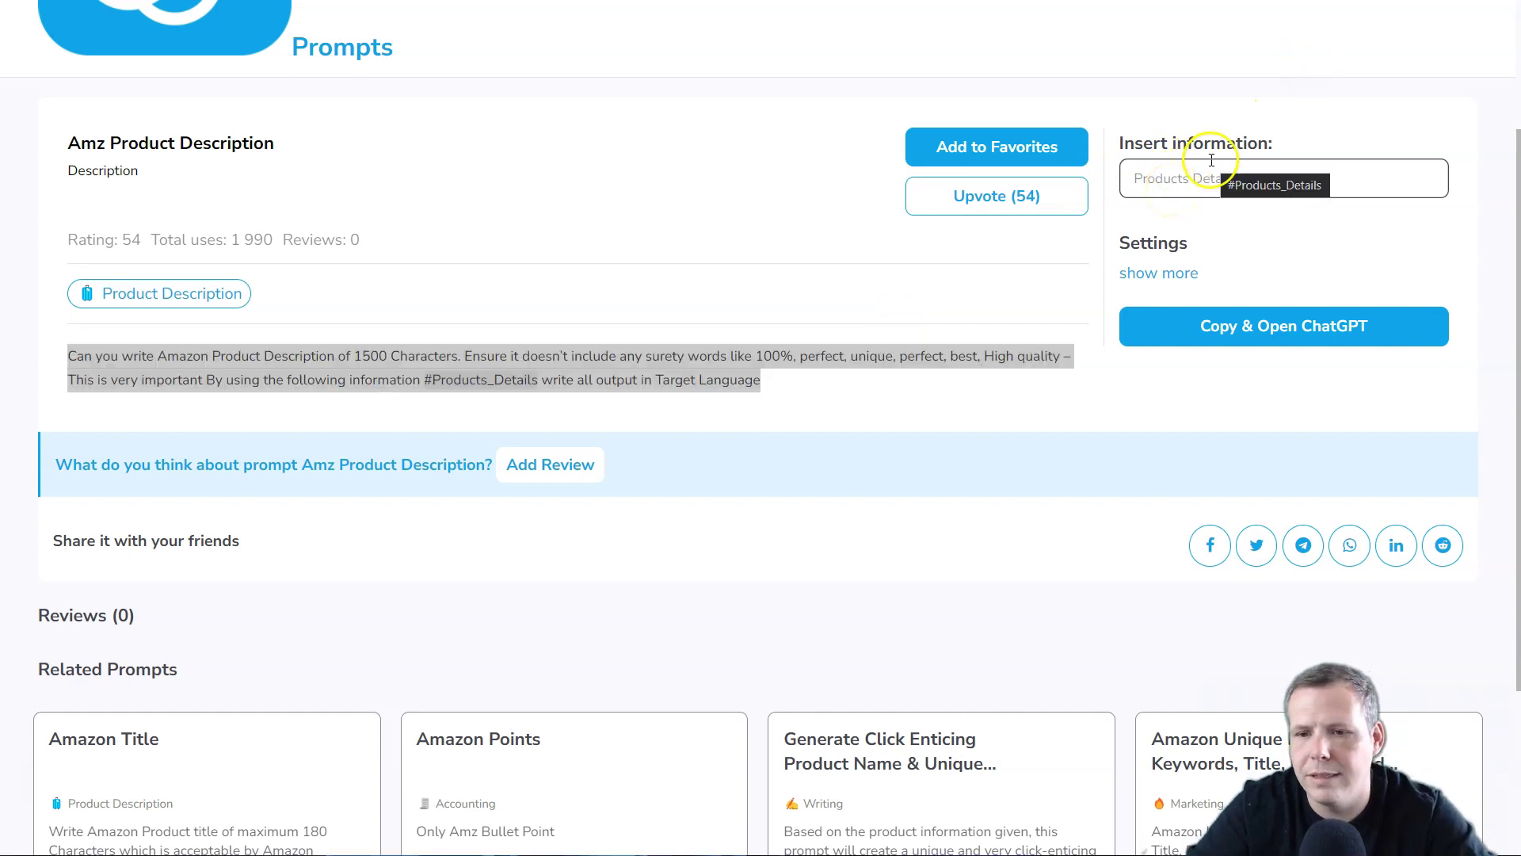
{"action": "left_click", "coordinate": [1203, 176]}
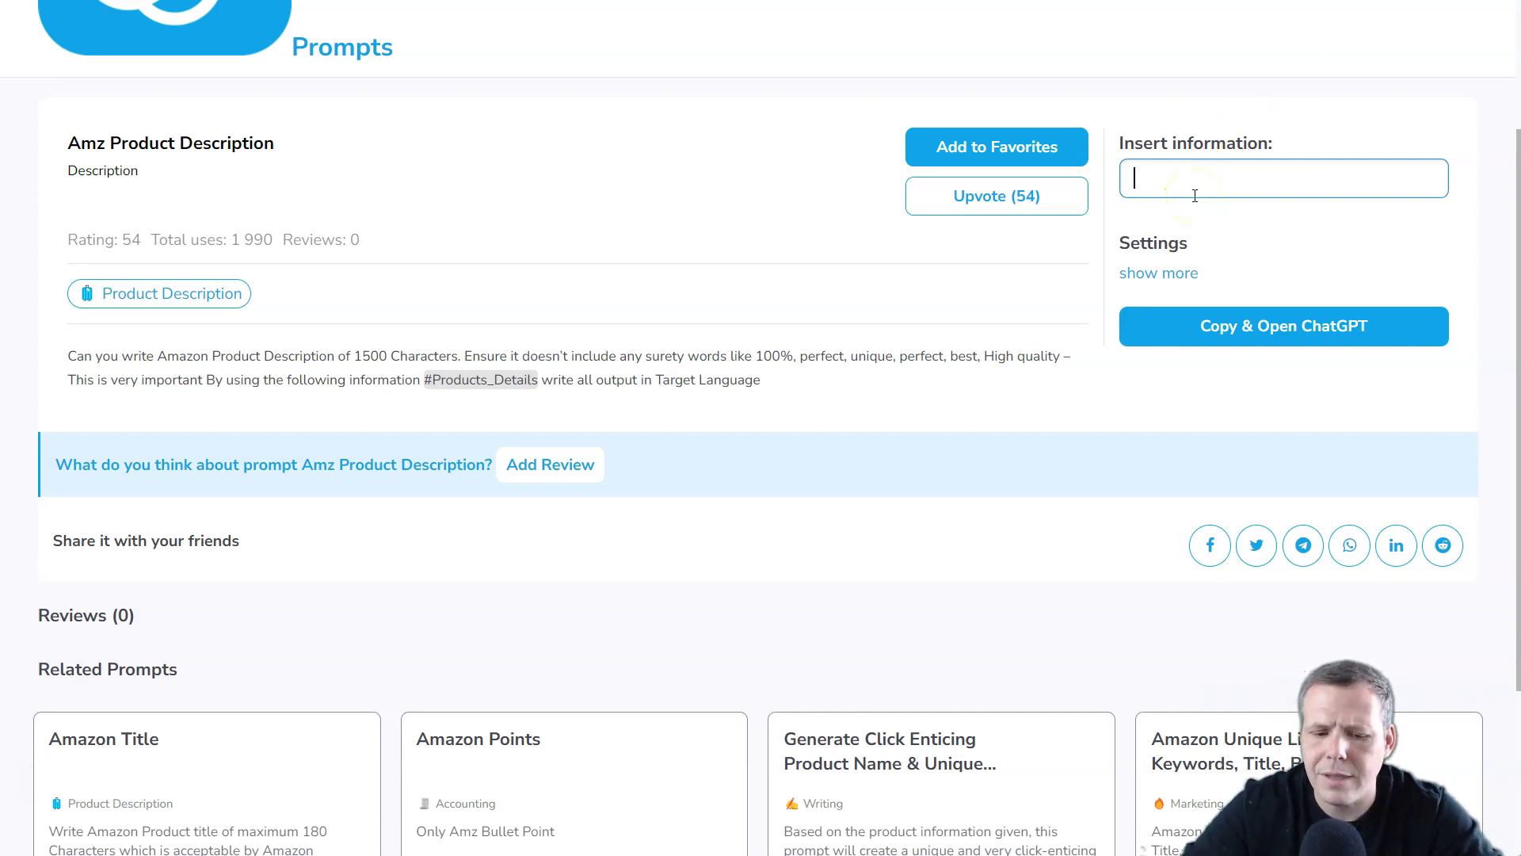
{"action": "type", "text": "ne"}
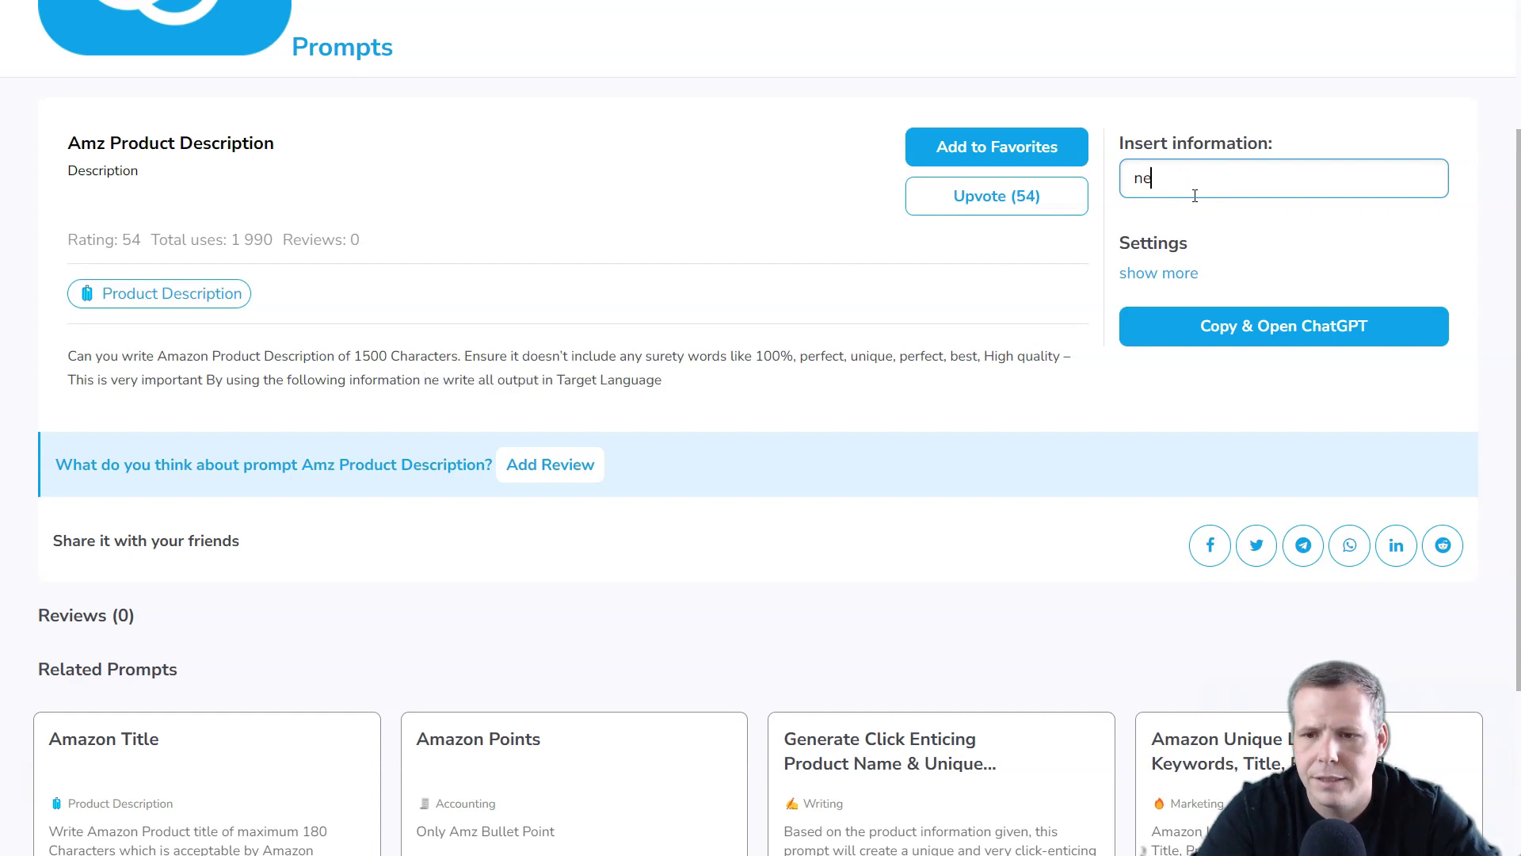
{"action": "type", "text": "w "}
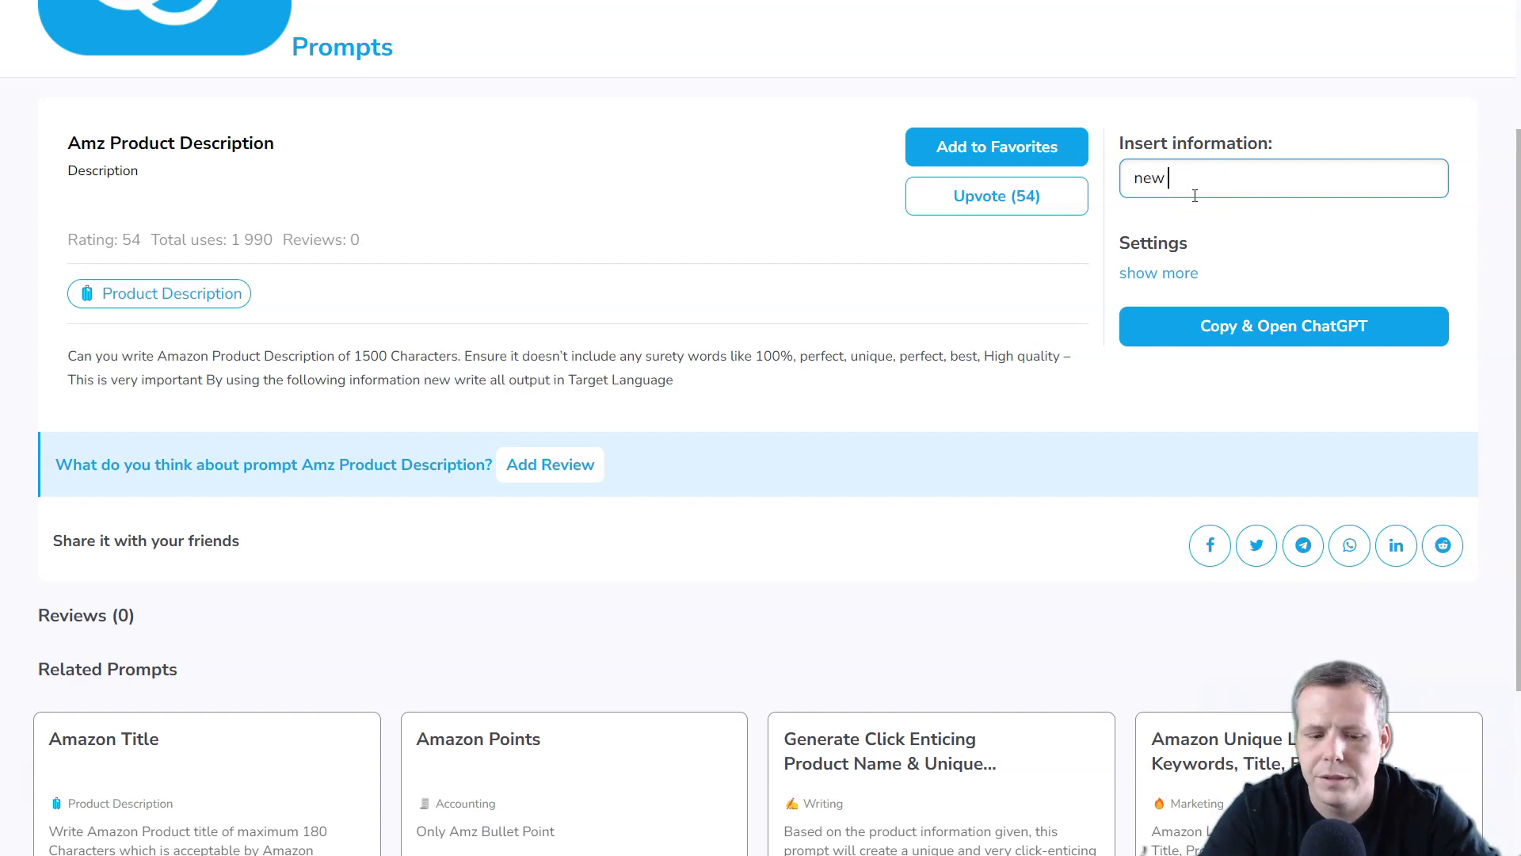
{"action": "type", "text": "sams"}
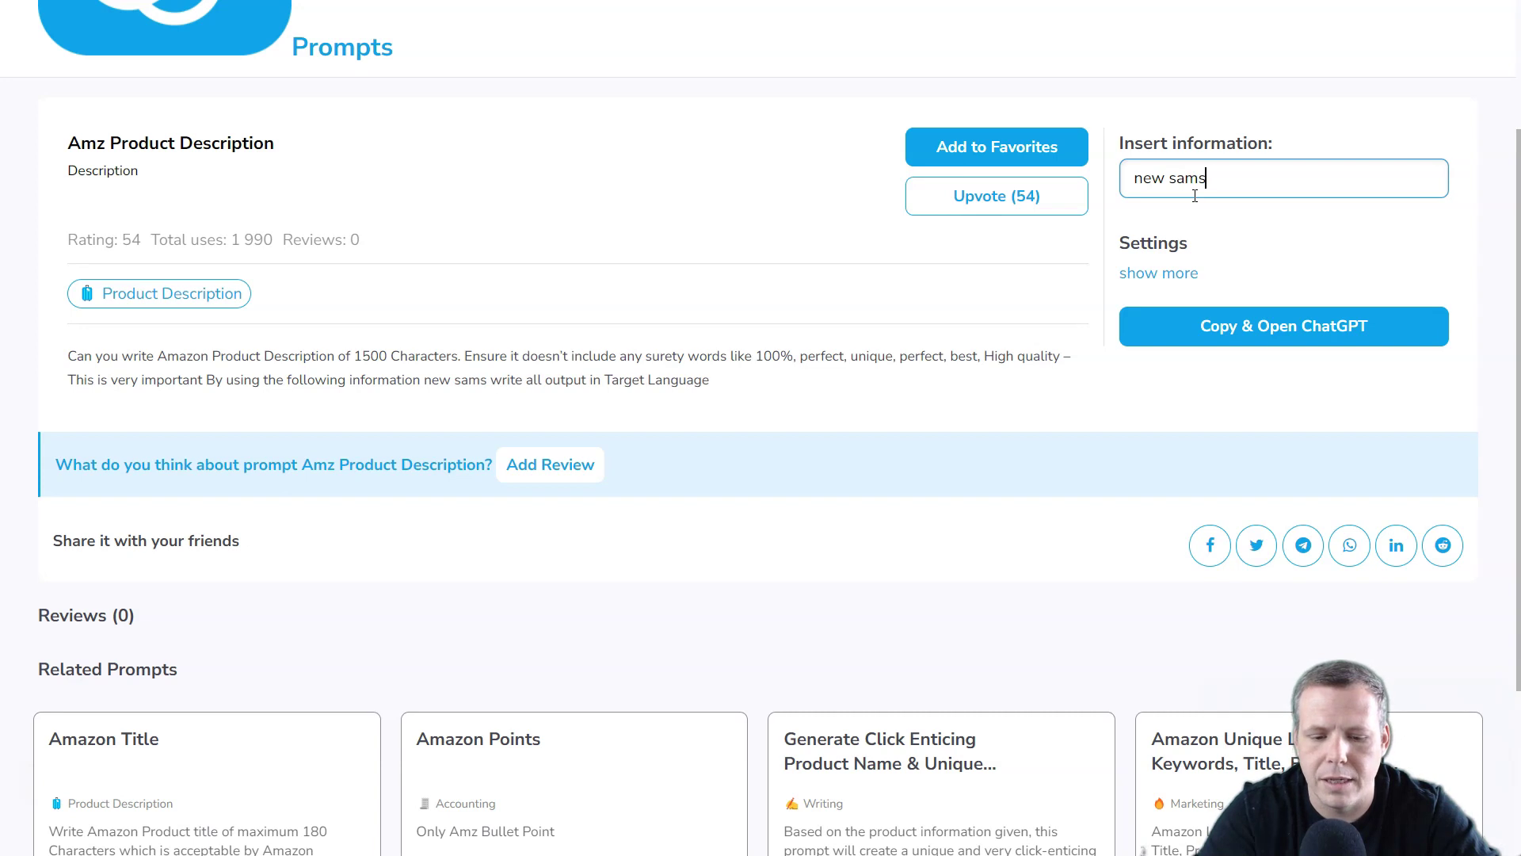
{"action": "type", "text": "ung "}
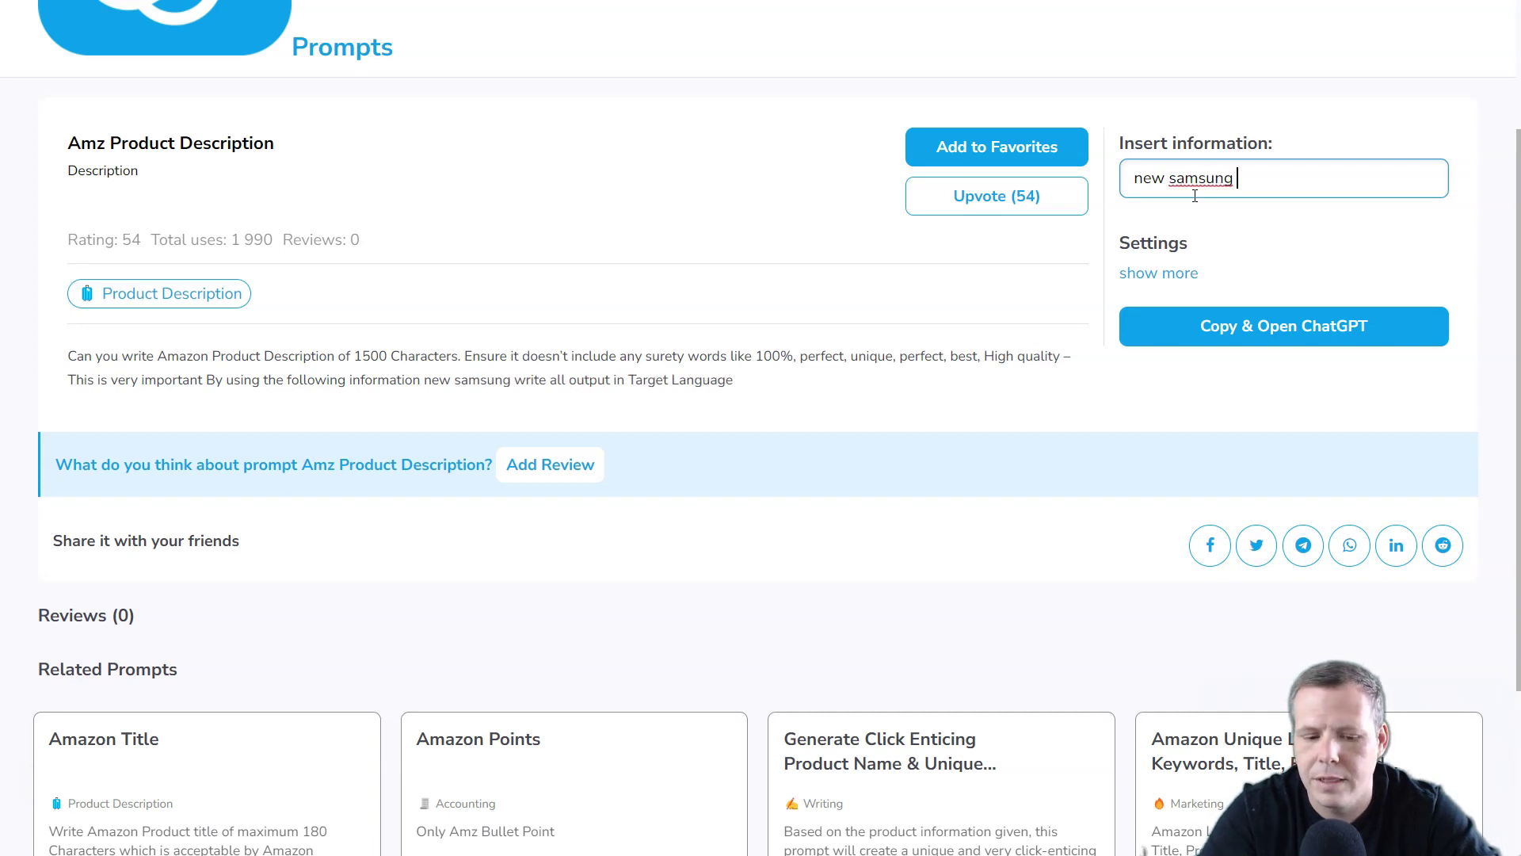
{"action": "type", "text": "galax"}
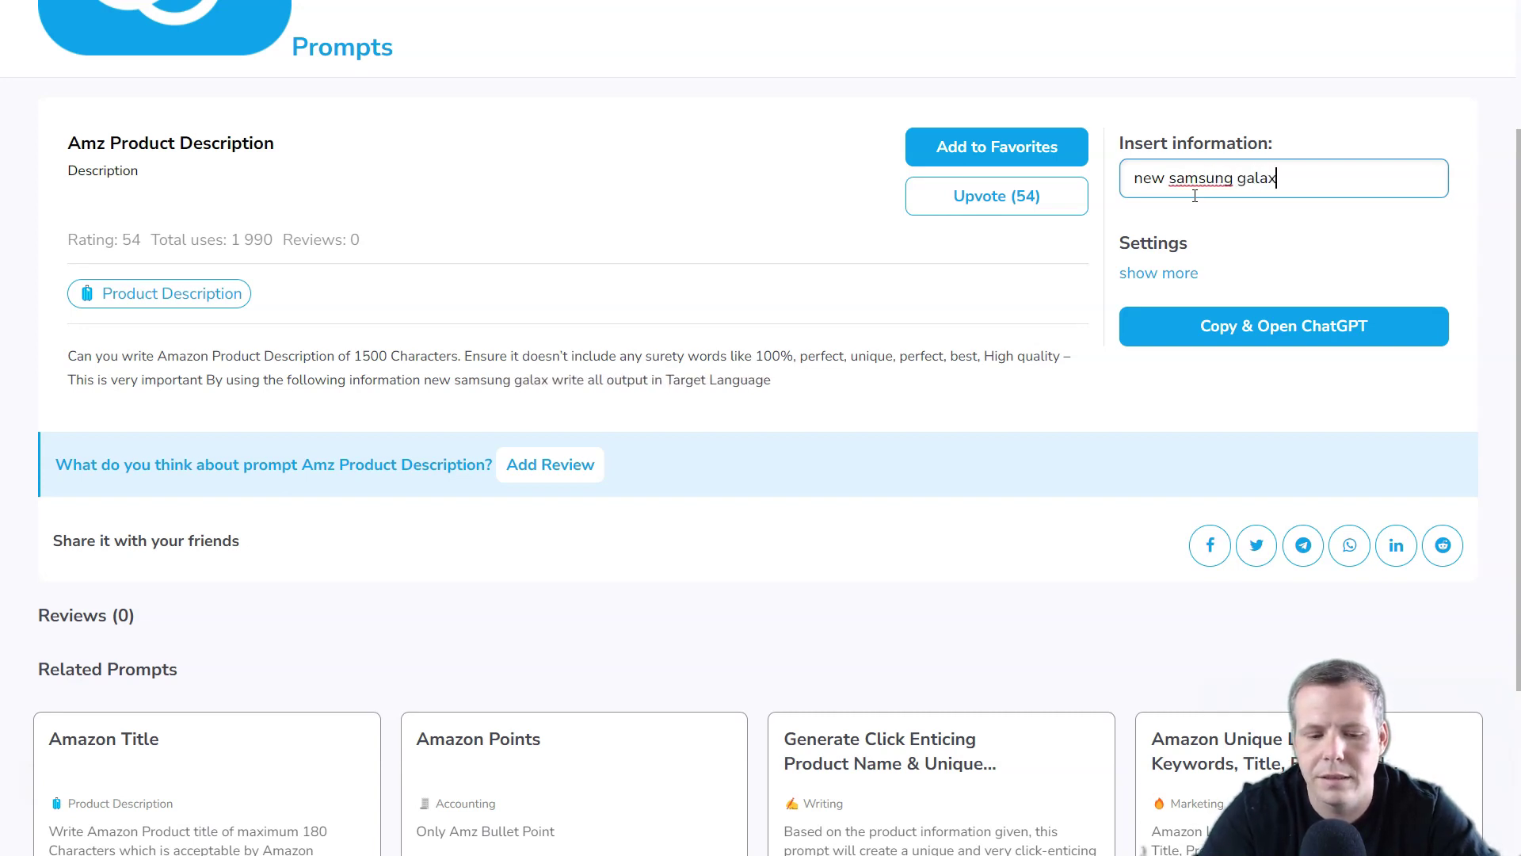
{"action": "type", "text": "y s"}
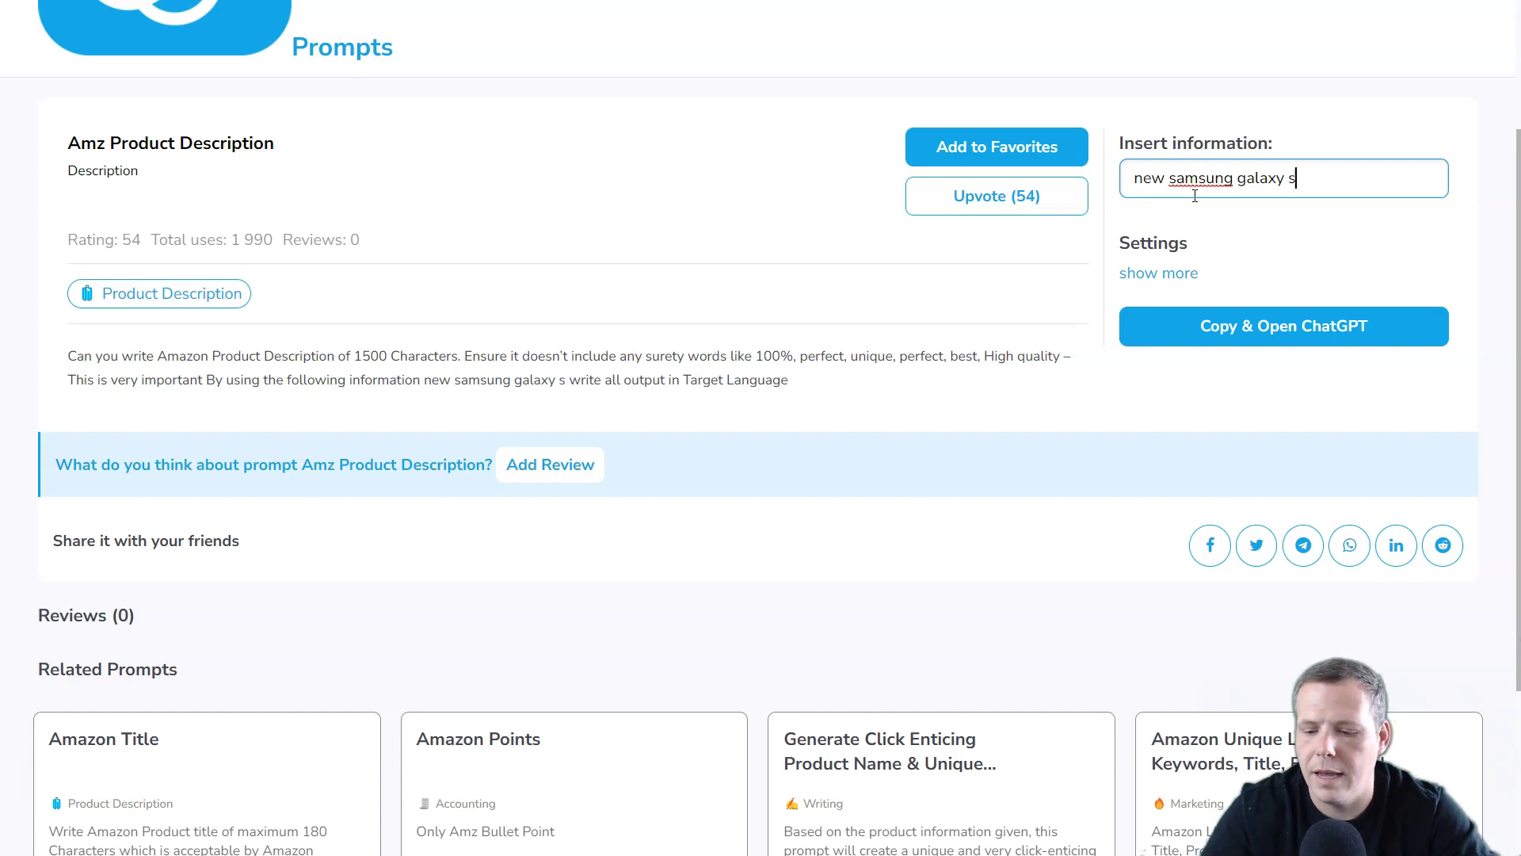
{"action": "type", "text": "23"}
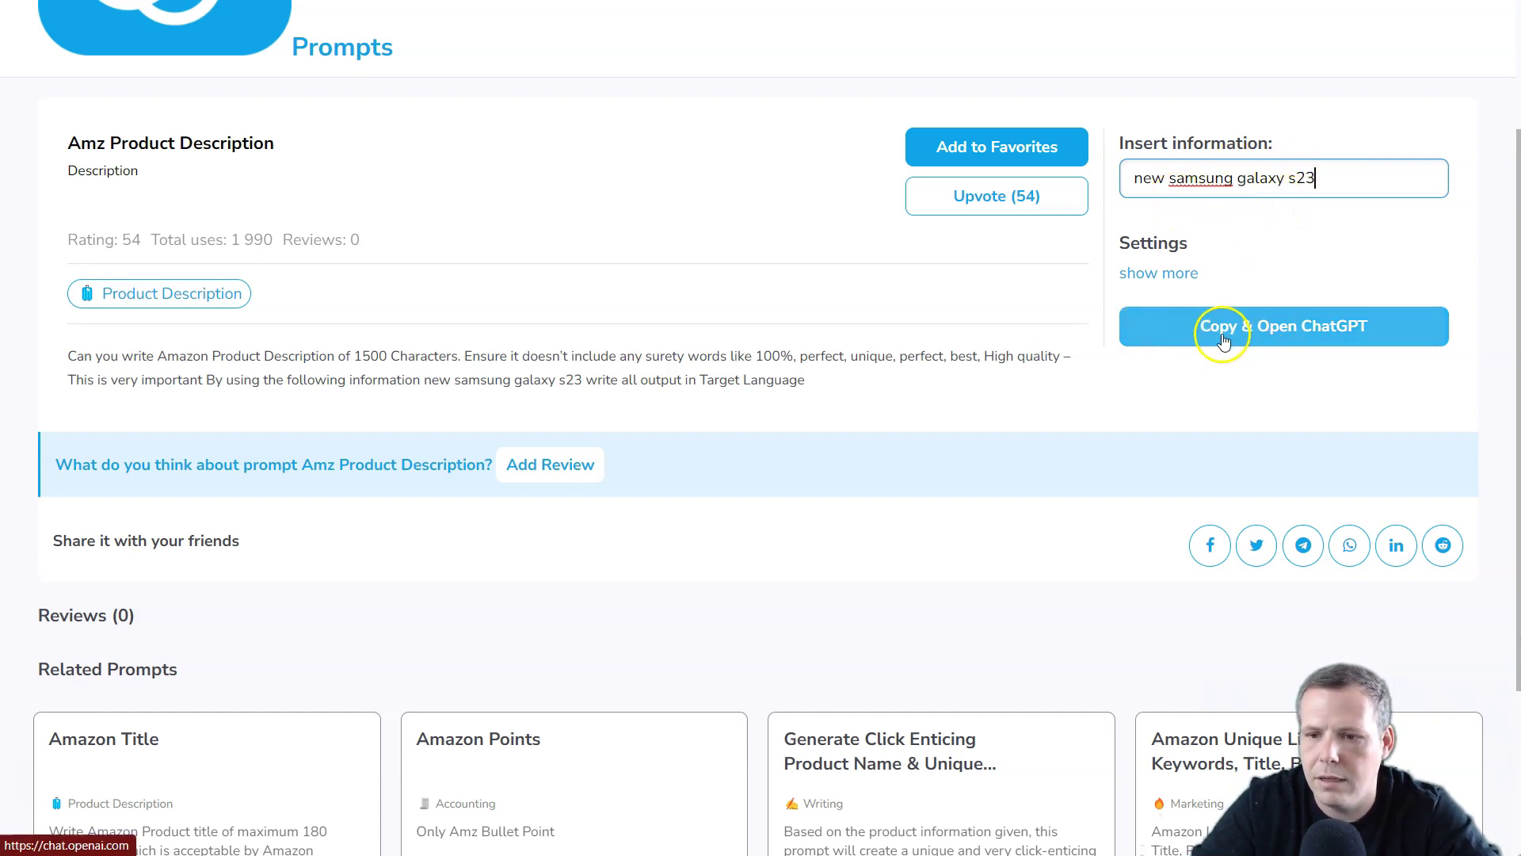
- Copy the prompt into a new ChatGPT chat on GPT-4 with the sidebar hidden
{"action": "left_click", "coordinate": [1291, 341]}
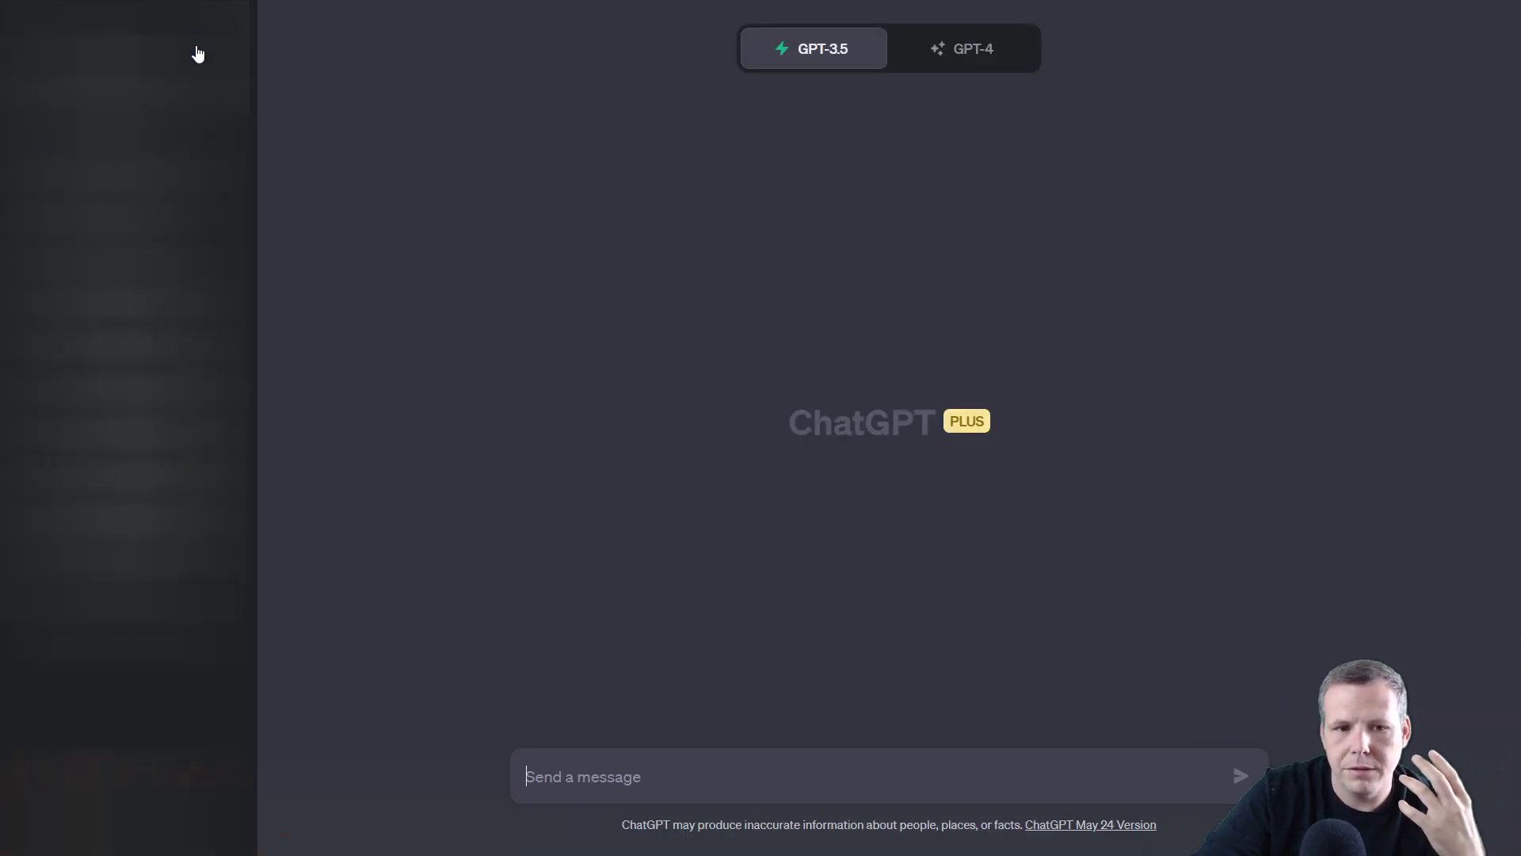
{"action": "left_click", "coordinate": [224, 47]}
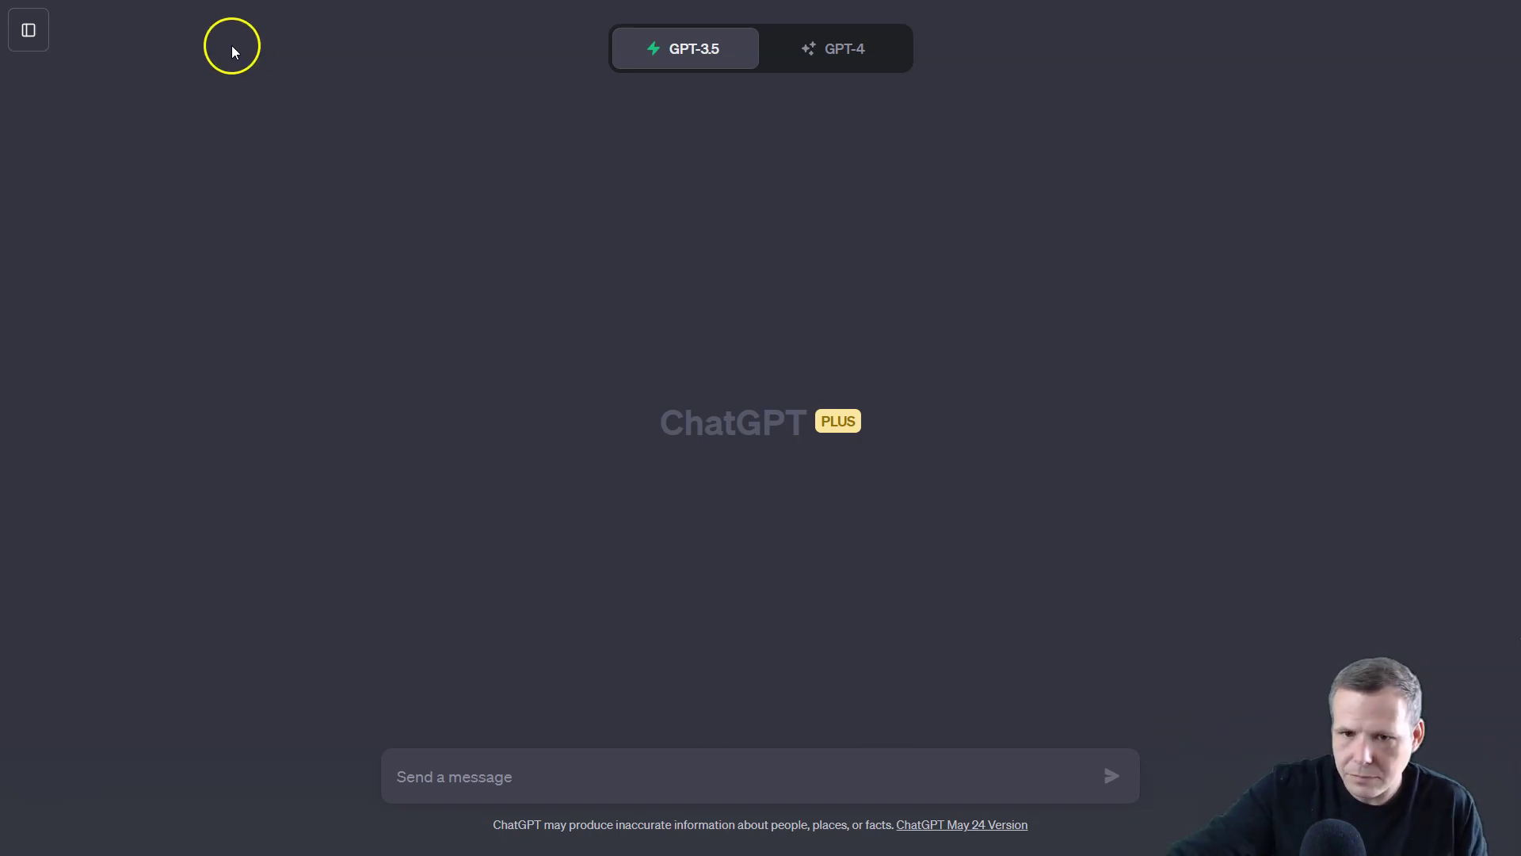
{"action": "left_click", "coordinate": [839, 49]}
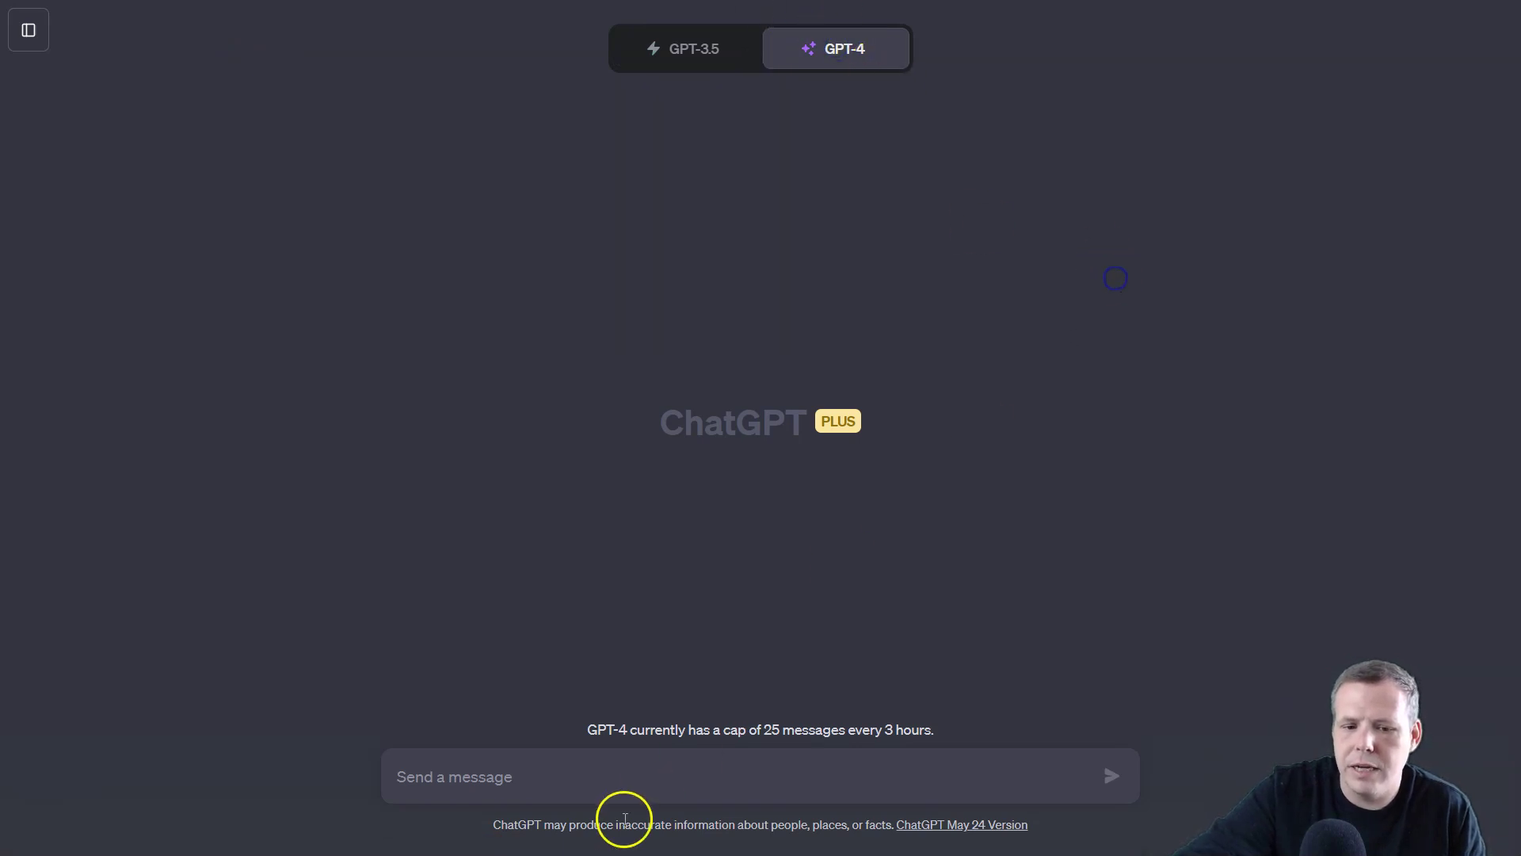
{"action": "left_click", "coordinate": [605, 786]}
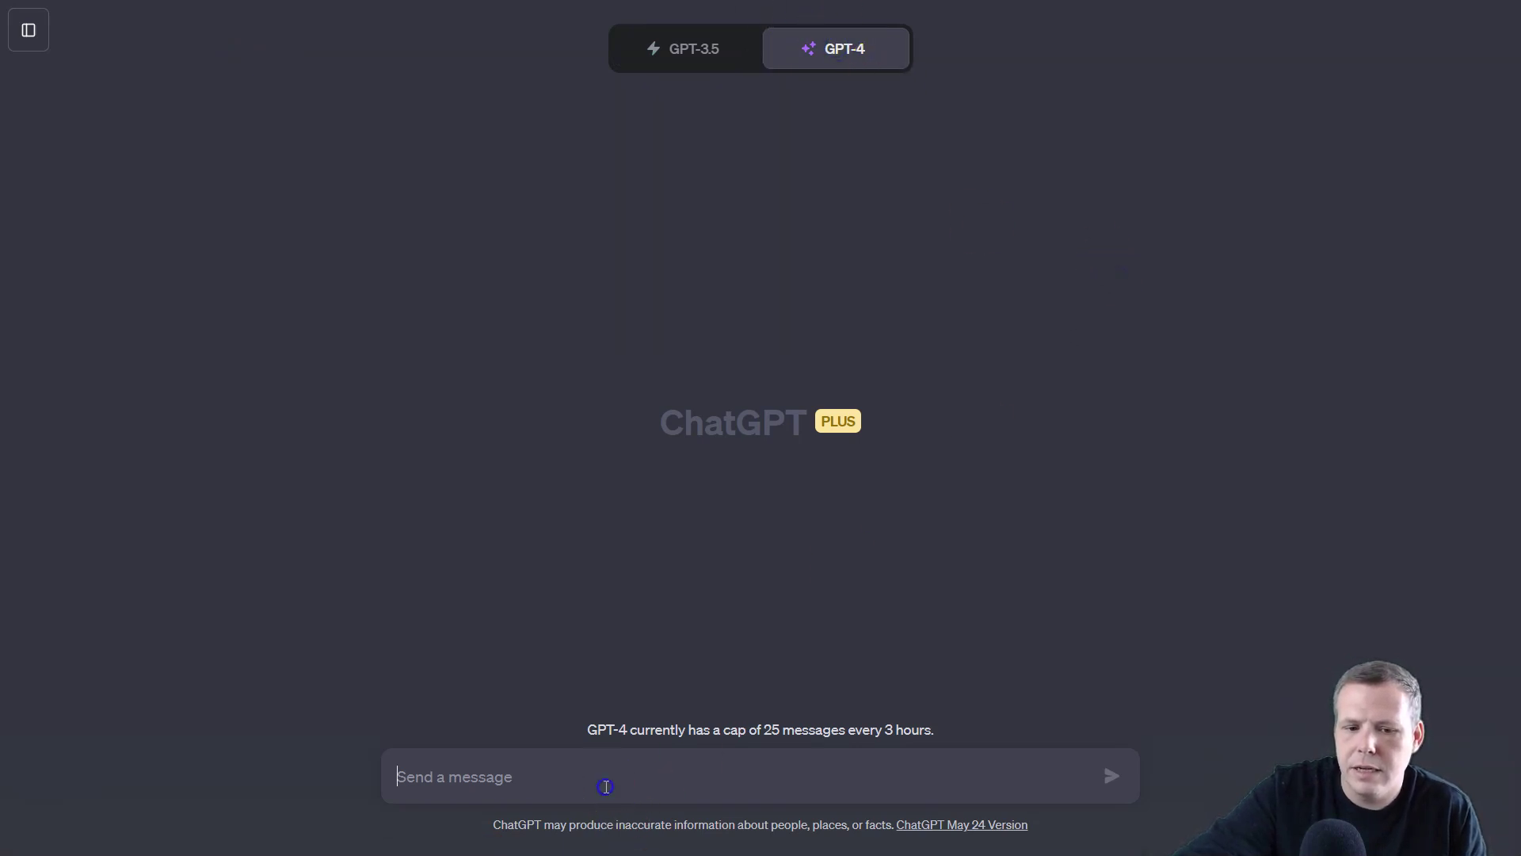
- Paste the Amazon product description prompt as plain text and check the product name
{"action": "right_click", "coordinate": [541, 774]}
{"action": "left_click", "coordinate": [628, 580]}
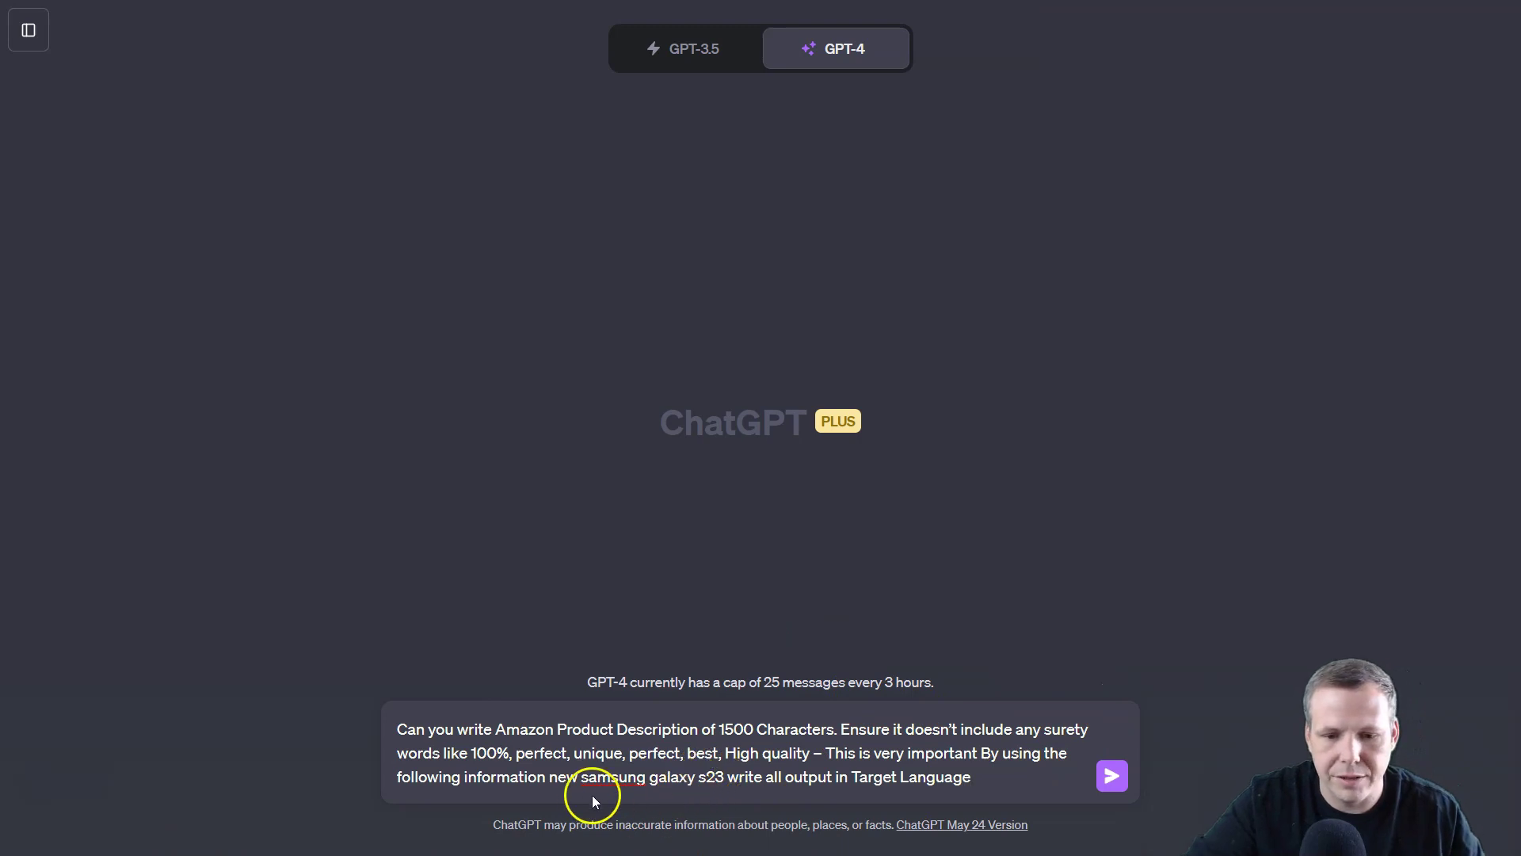
{"action": "left_click", "coordinate": [576, 777]}
{"action": "mouse_move", "coordinate": [576, 778]}
{"action": "left_mouse_down"}
{"action": "mouse_move", "coordinate": [752, 772]}
{"action": "mouse_move", "coordinate": [841, 750]}
{"action": "left_mouse_up"}
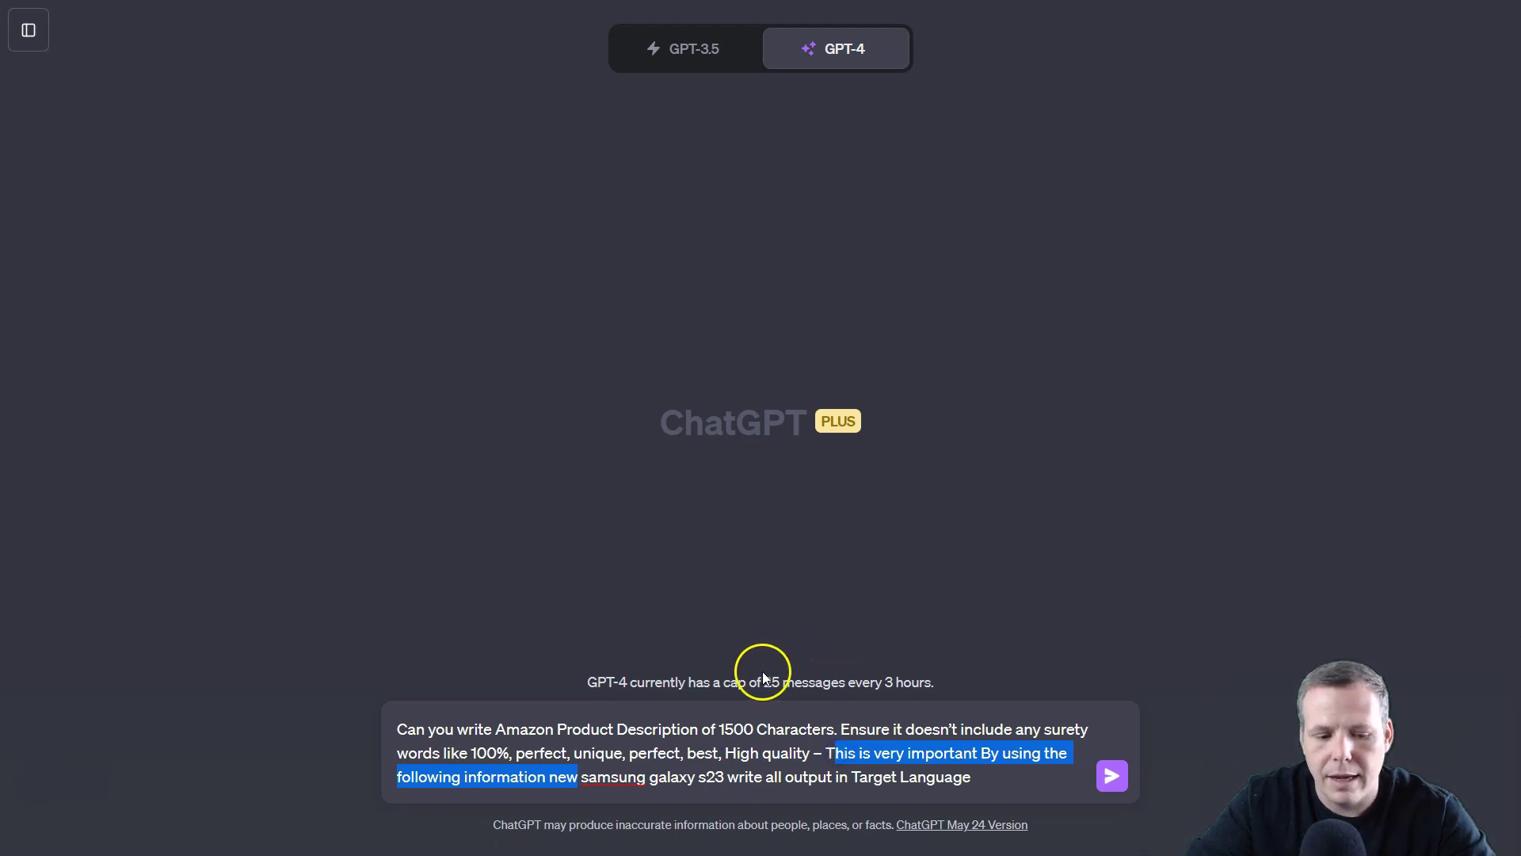
{"action": "left_click", "coordinate": [960, 474]}
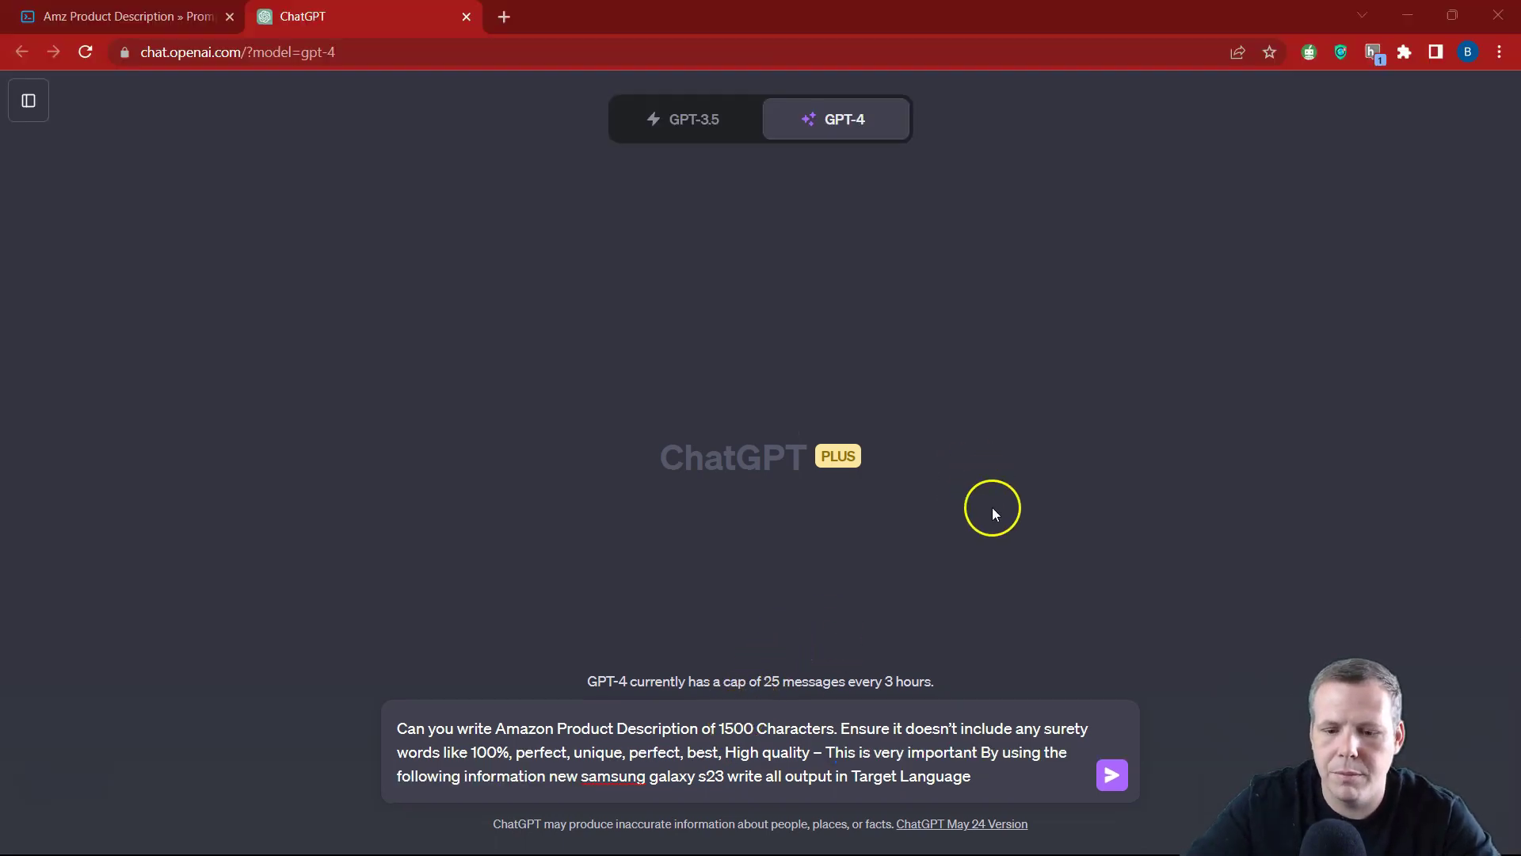
- Go full screen and switch back to the PR.tools prompt page
{"action": "left_click", "coordinate": [1018, 513]}
{"action": "key", "text": "F11"}
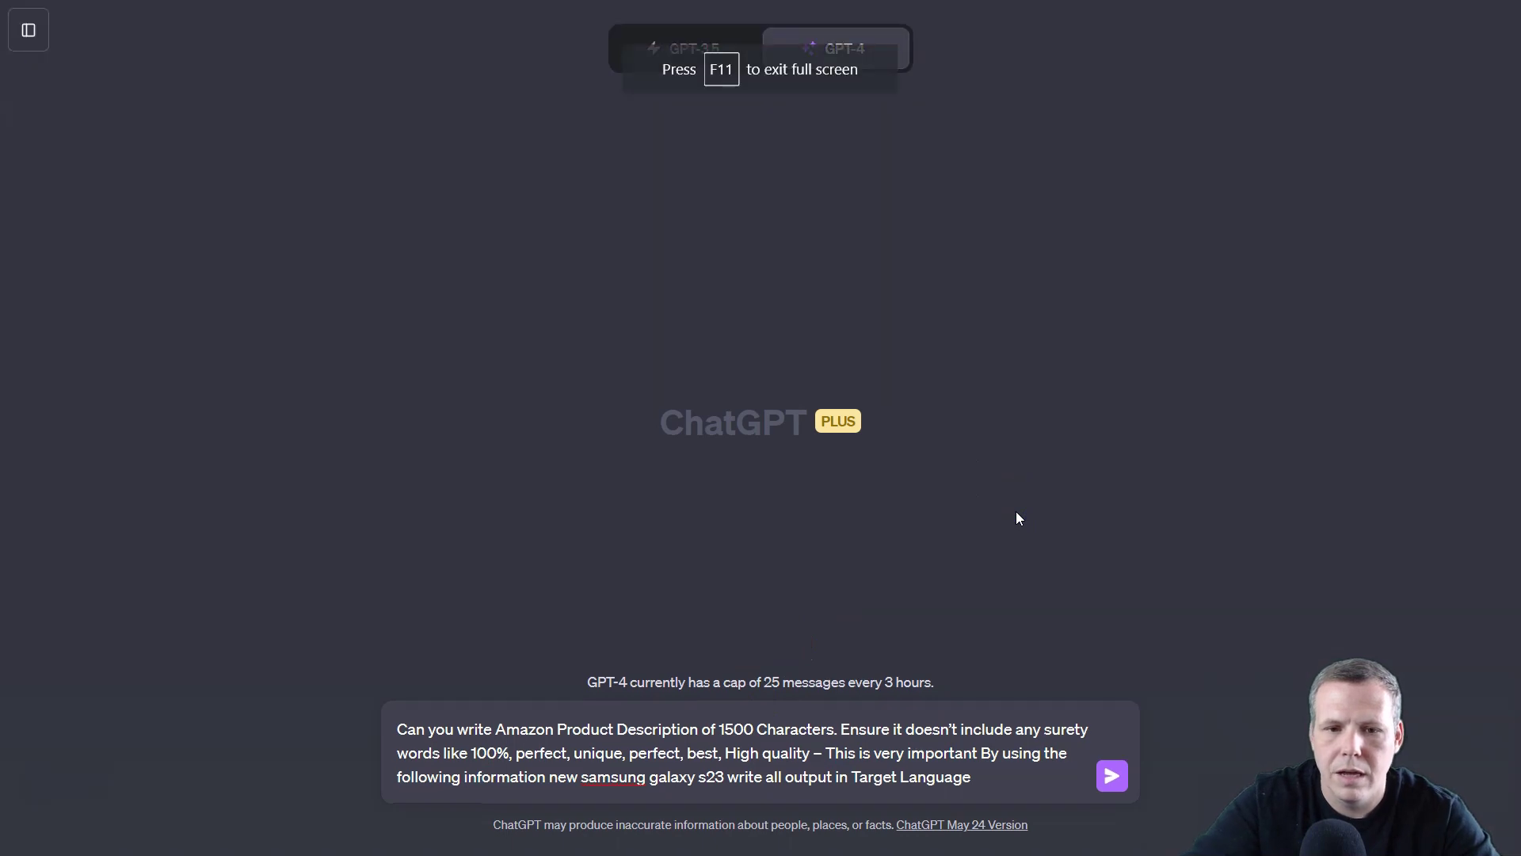
{"action": "key", "text": "ctrl+shift+Tab"}
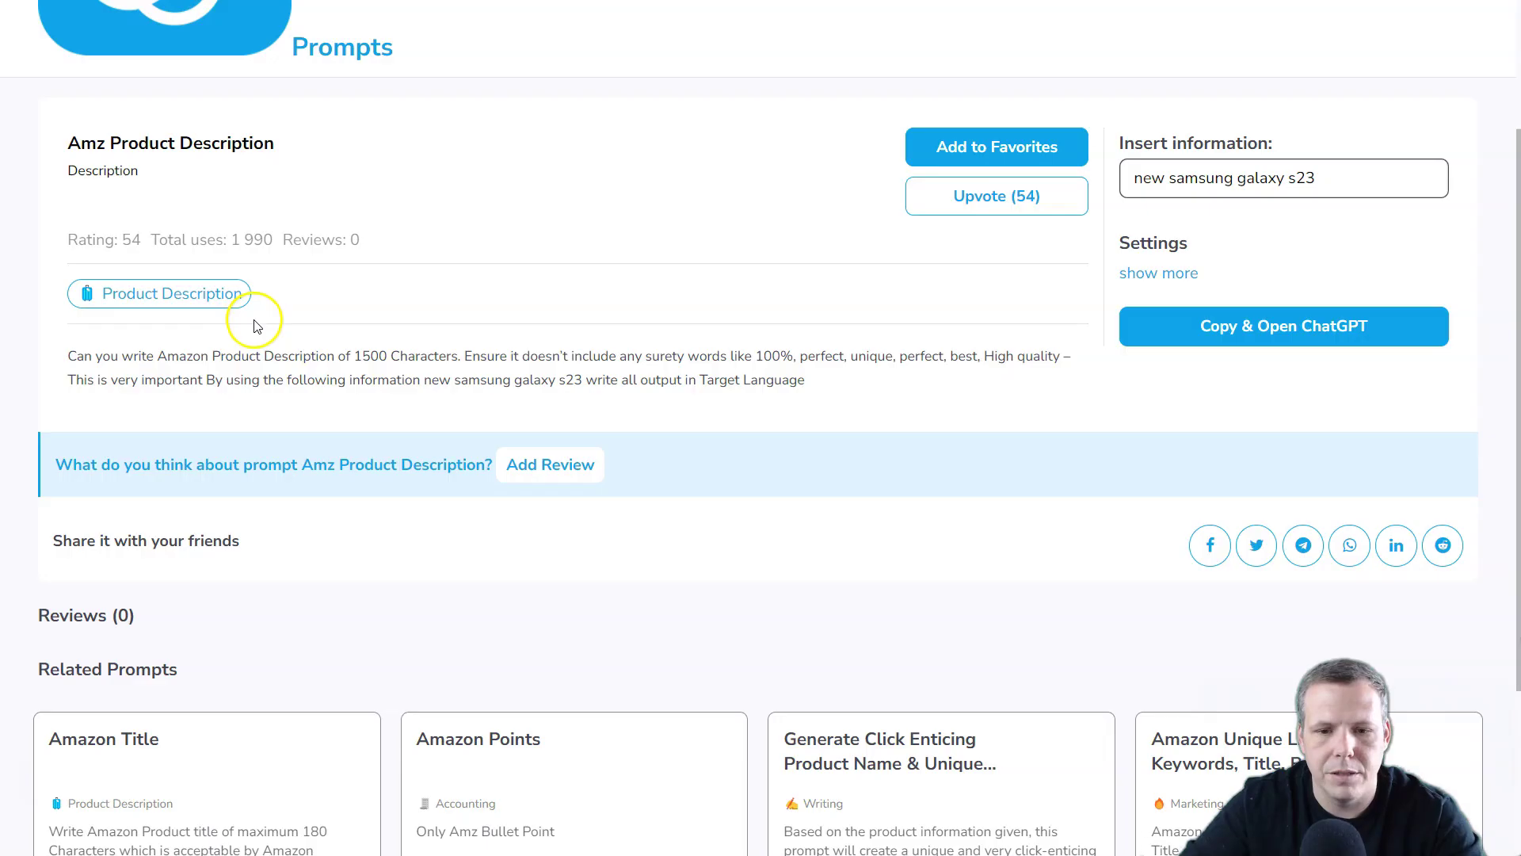
- Reveal the prompt's extra settings and peek at the Language list without choosing
{"action": "left_click", "coordinate": [1177, 274]}
{"action": "left_click", "coordinate": [1202, 338]}
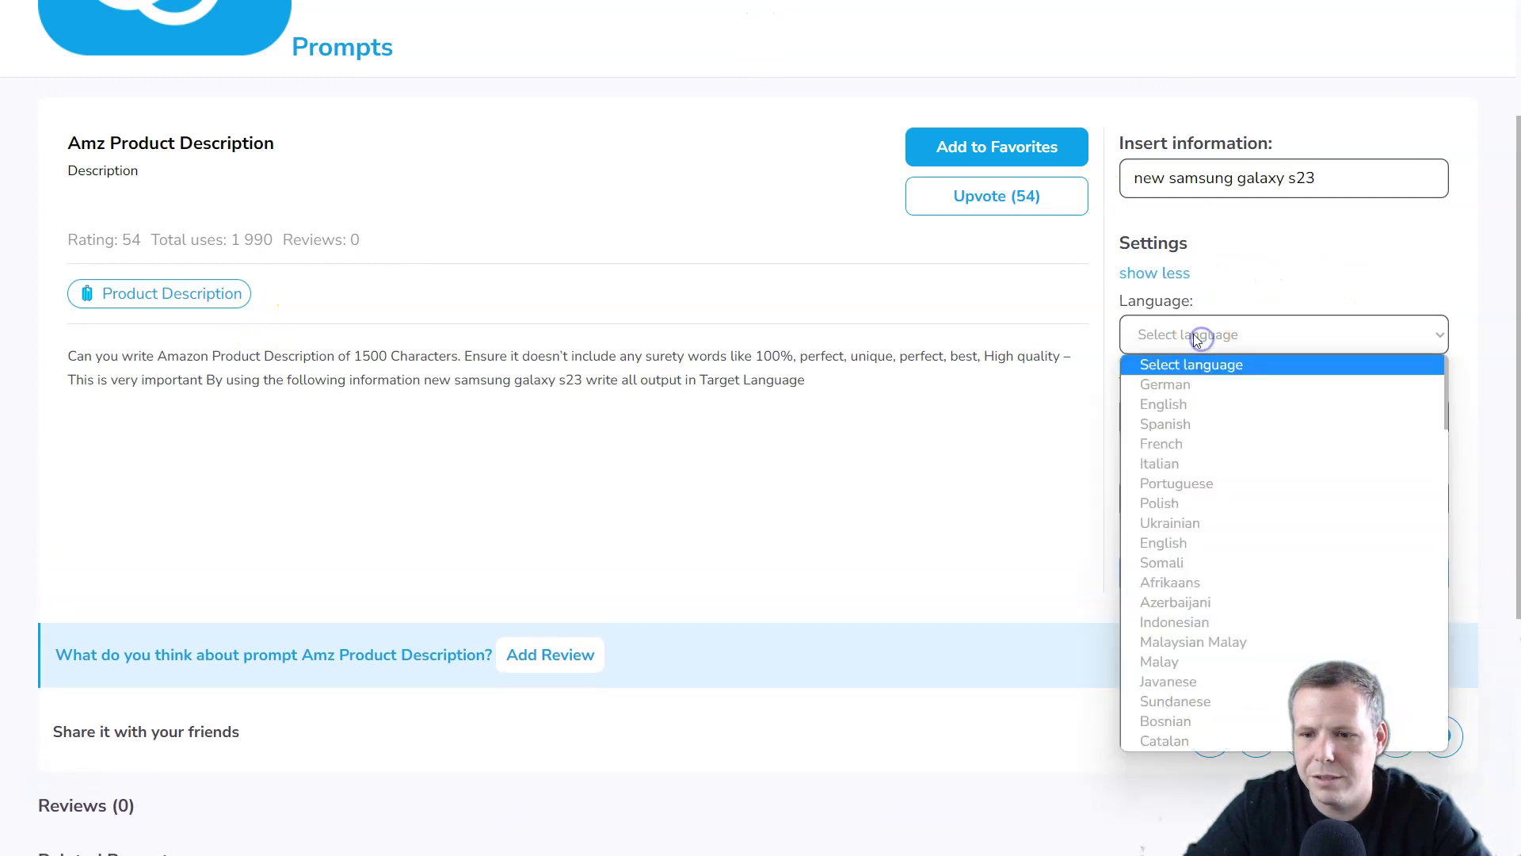
{"action": "left_click", "coordinate": [1397, 267]}
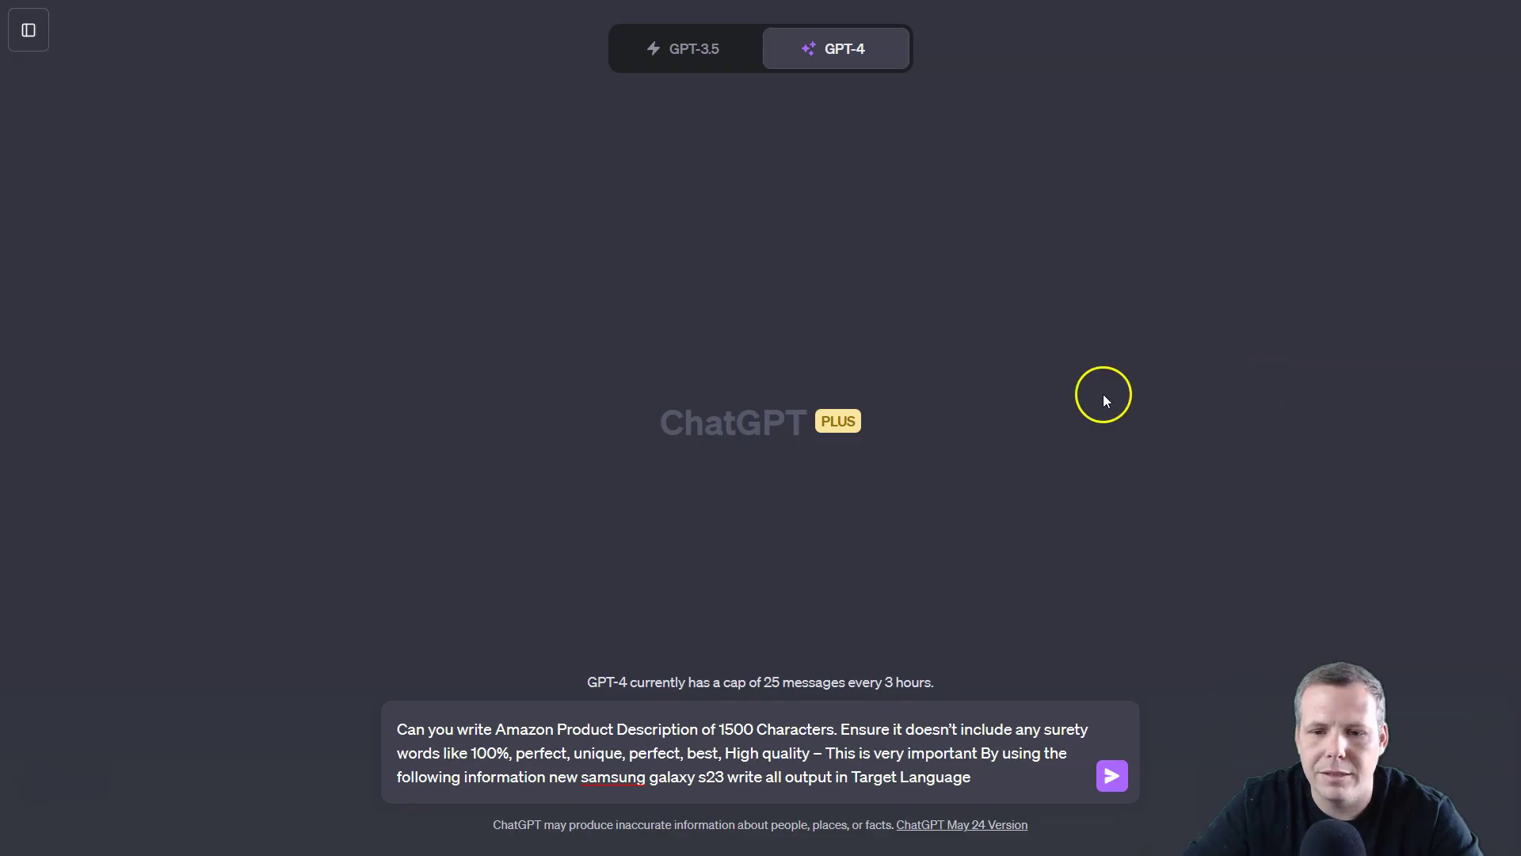
- Replace the Target Language placeholder with 'english.' and send the prompt to GPT-4
{"action": "left_click_drag", "start_coordinate": [988, 778], "coordinate": [845, 779]}
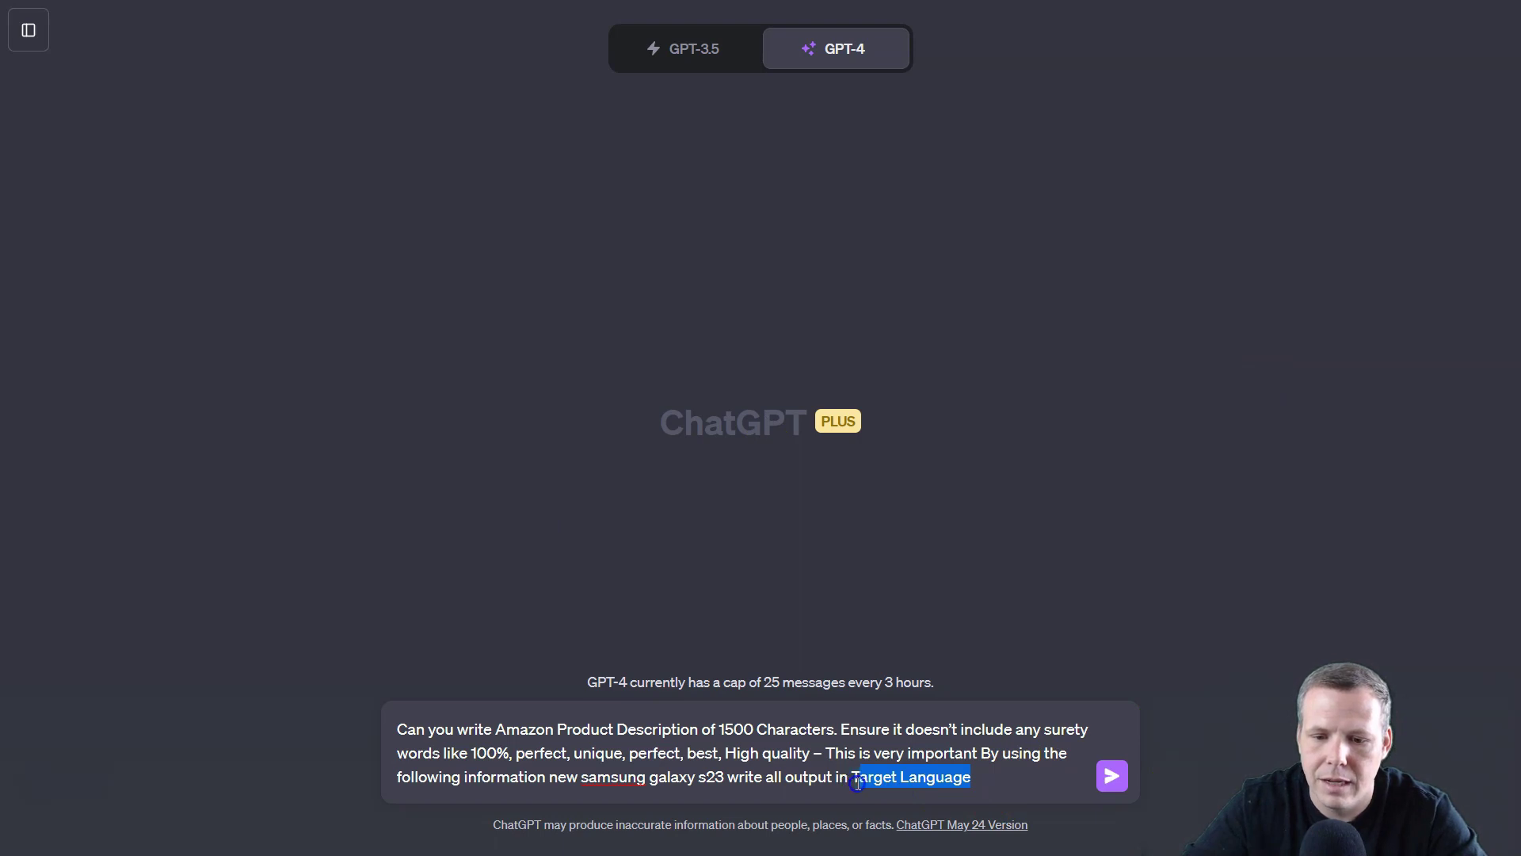
{"action": "key", "text": "BackSpace"}
{"action": "type", "text": "lish."}
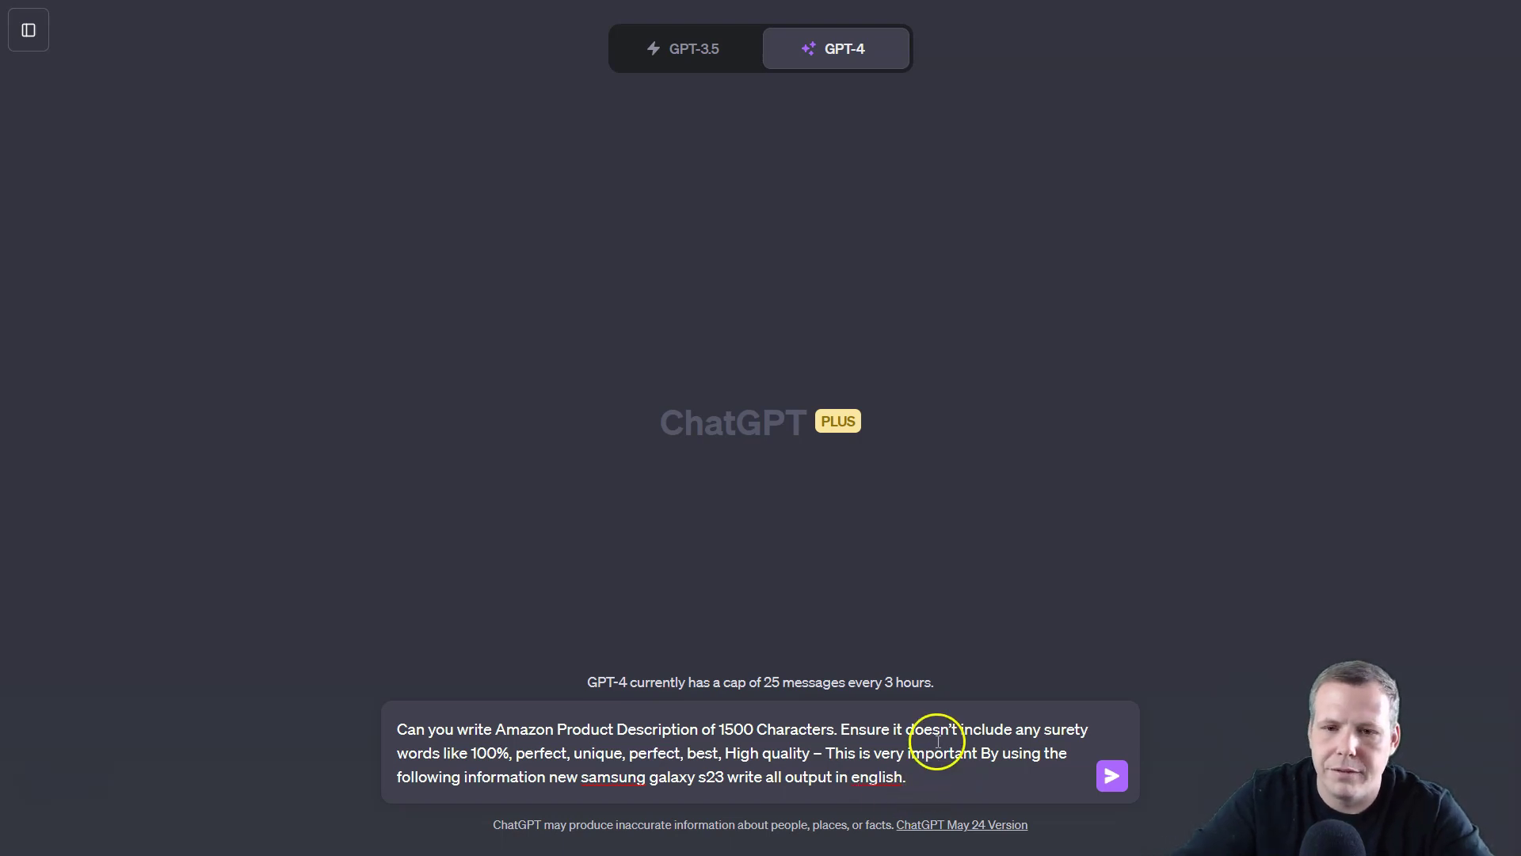
{"action": "left_click", "coordinate": [1110, 778]}
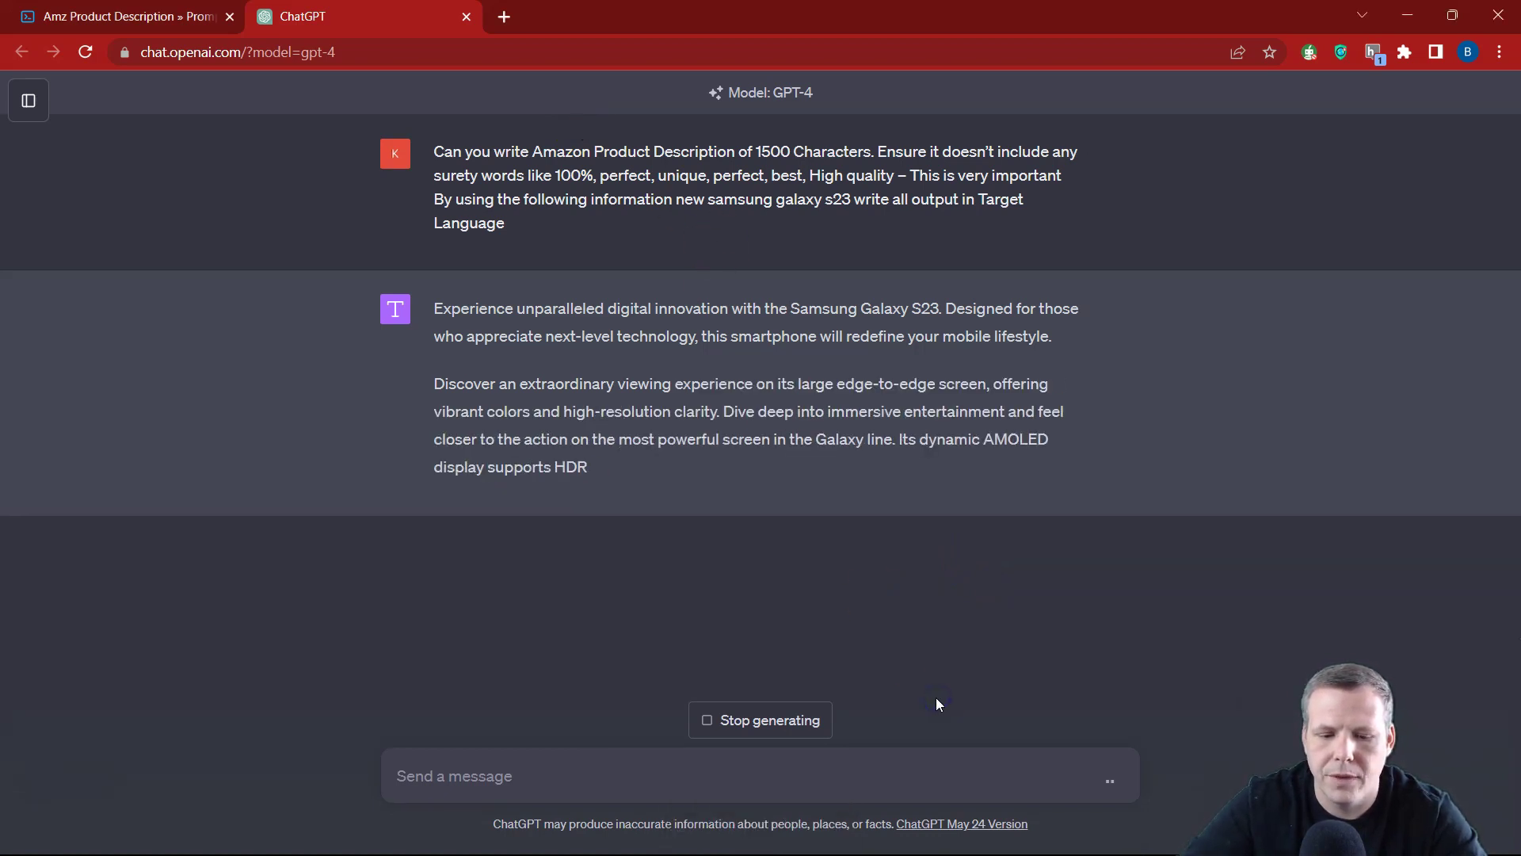
- Watch GPT-4 finish the Samsung Galaxy S23 description and skim its opening paragraph
{"action": "key", "text": "F11"}
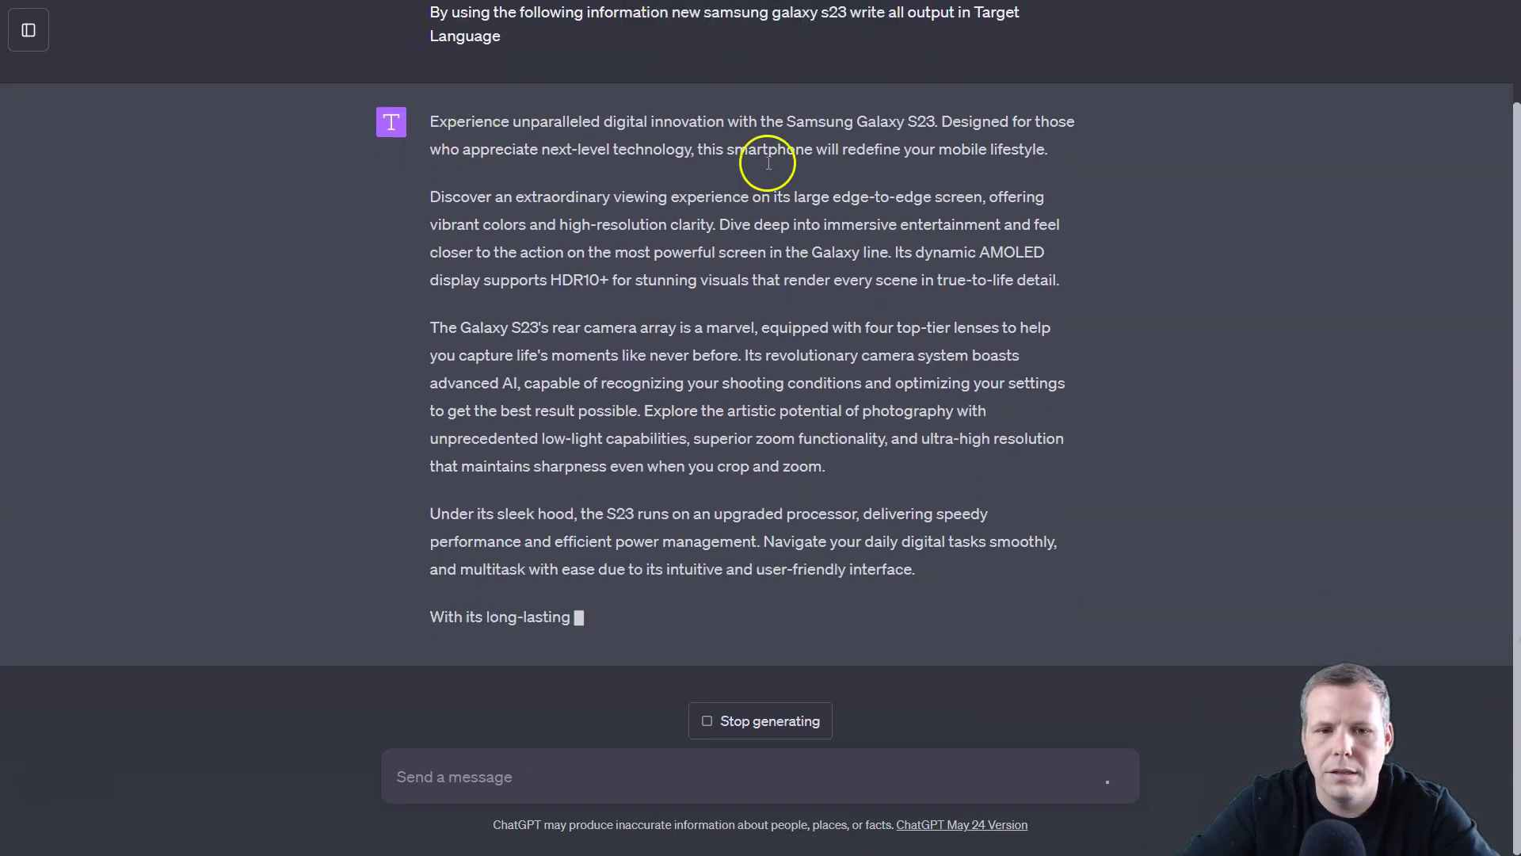
{"action": "scroll", "coordinate": [832, 227], "scroll_direction": "up", "scroll_amount": 2}
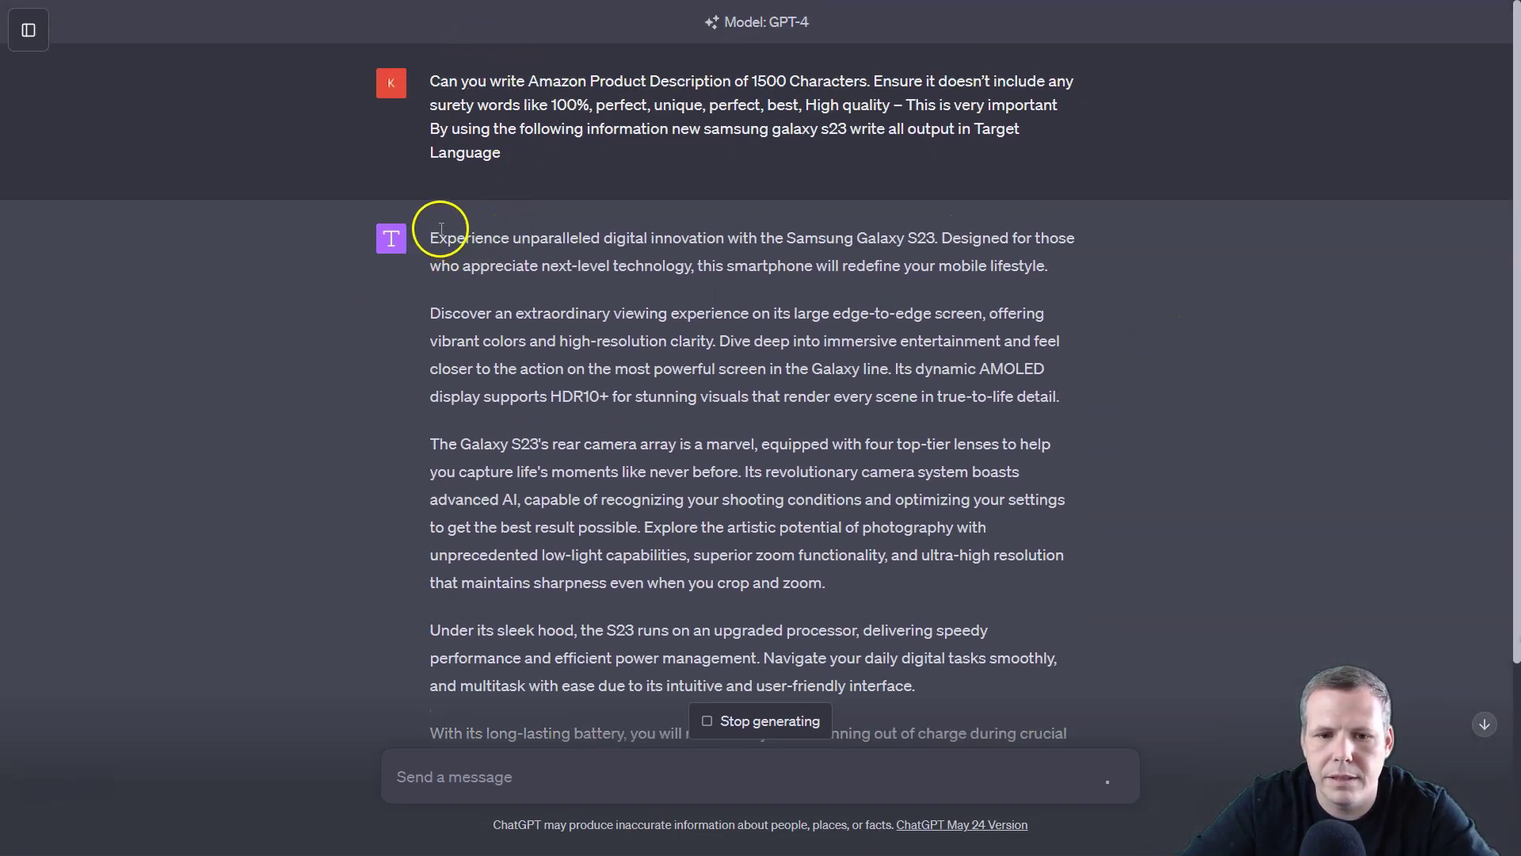
{"action": "left_click_drag", "start_coordinate": [465, 238], "coordinate": [1083, 287]}
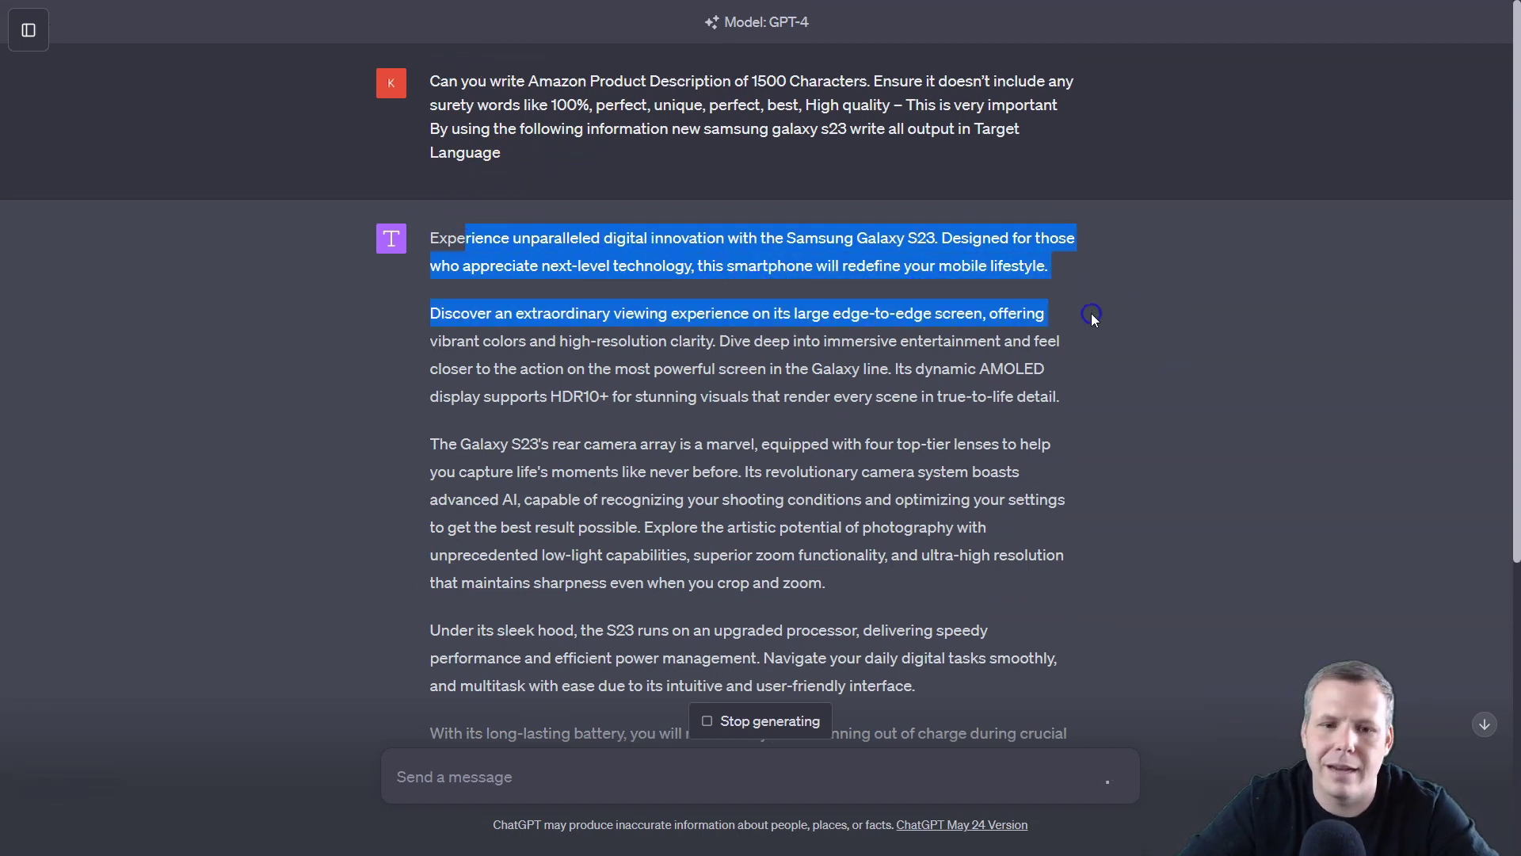
{"action": "left_click", "coordinate": [797, 385]}
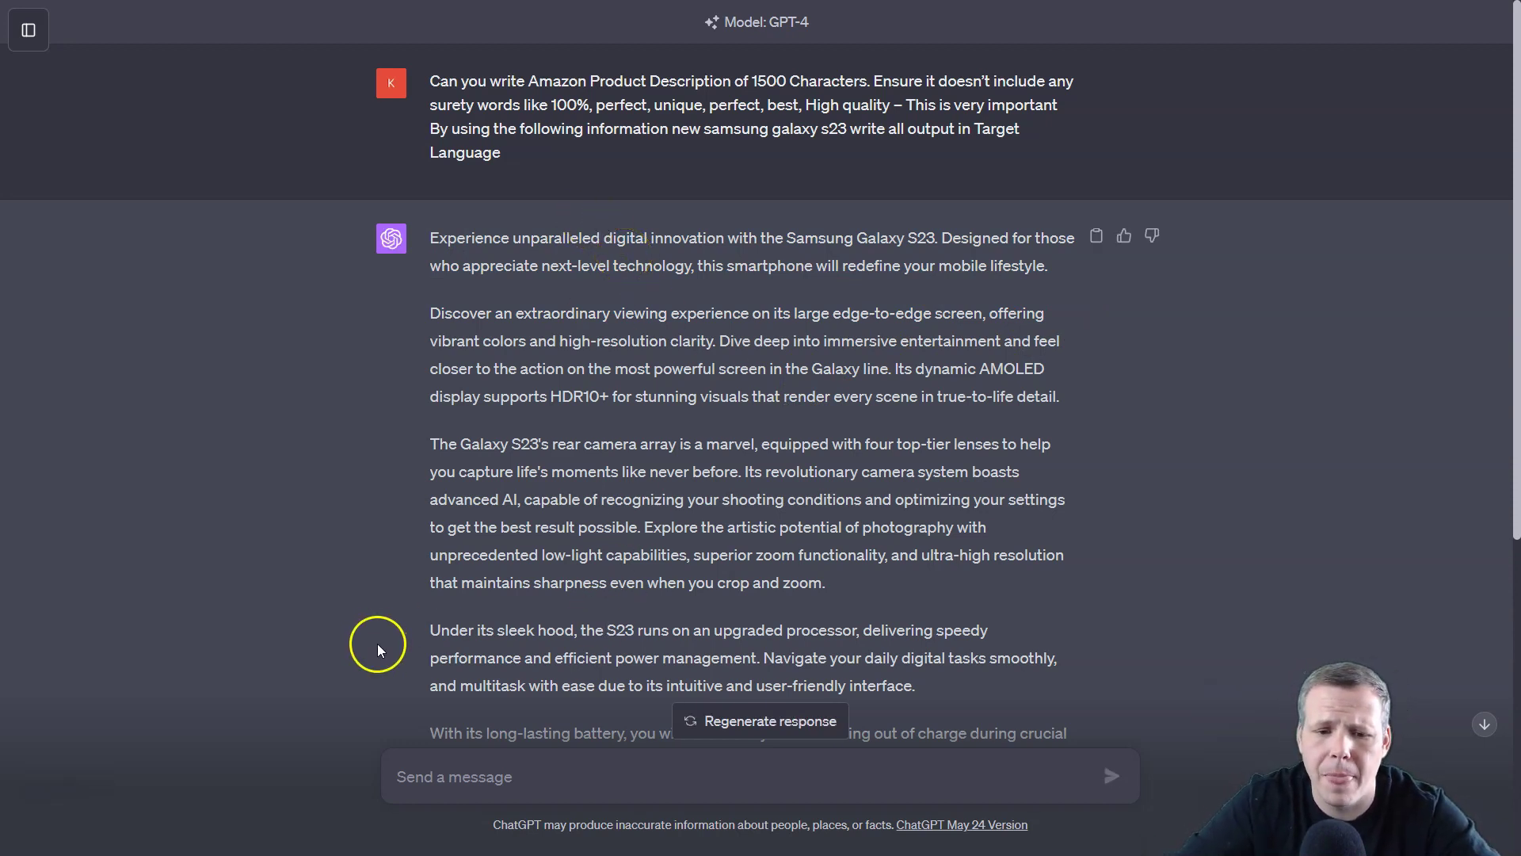
{"action": "left_click_drag", "start_coordinate": [433, 626], "coordinate": [709, 632]}
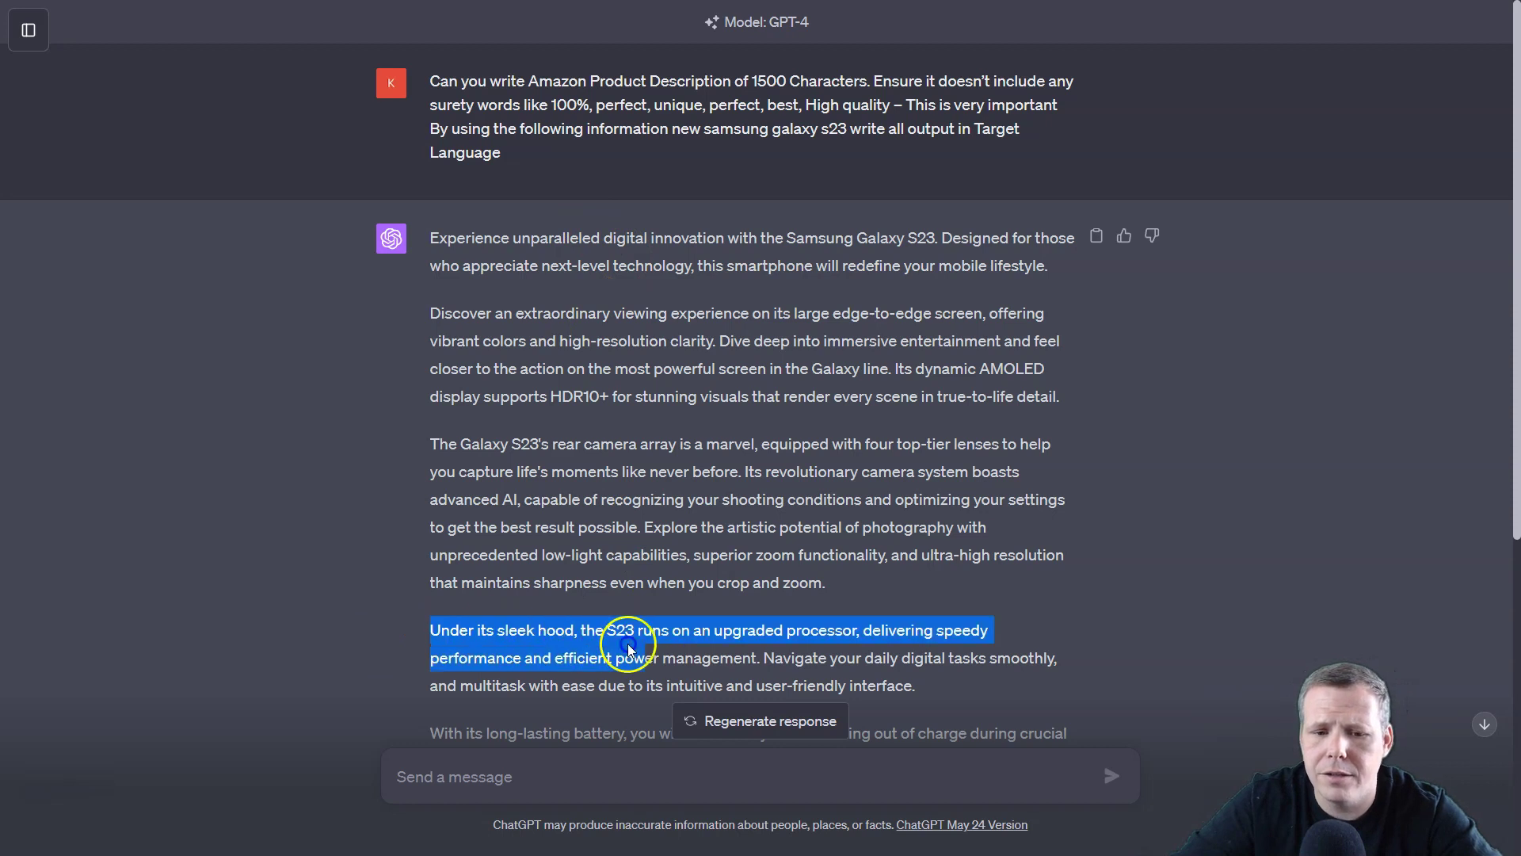
{"action": "left_click", "coordinate": [588, 628]}
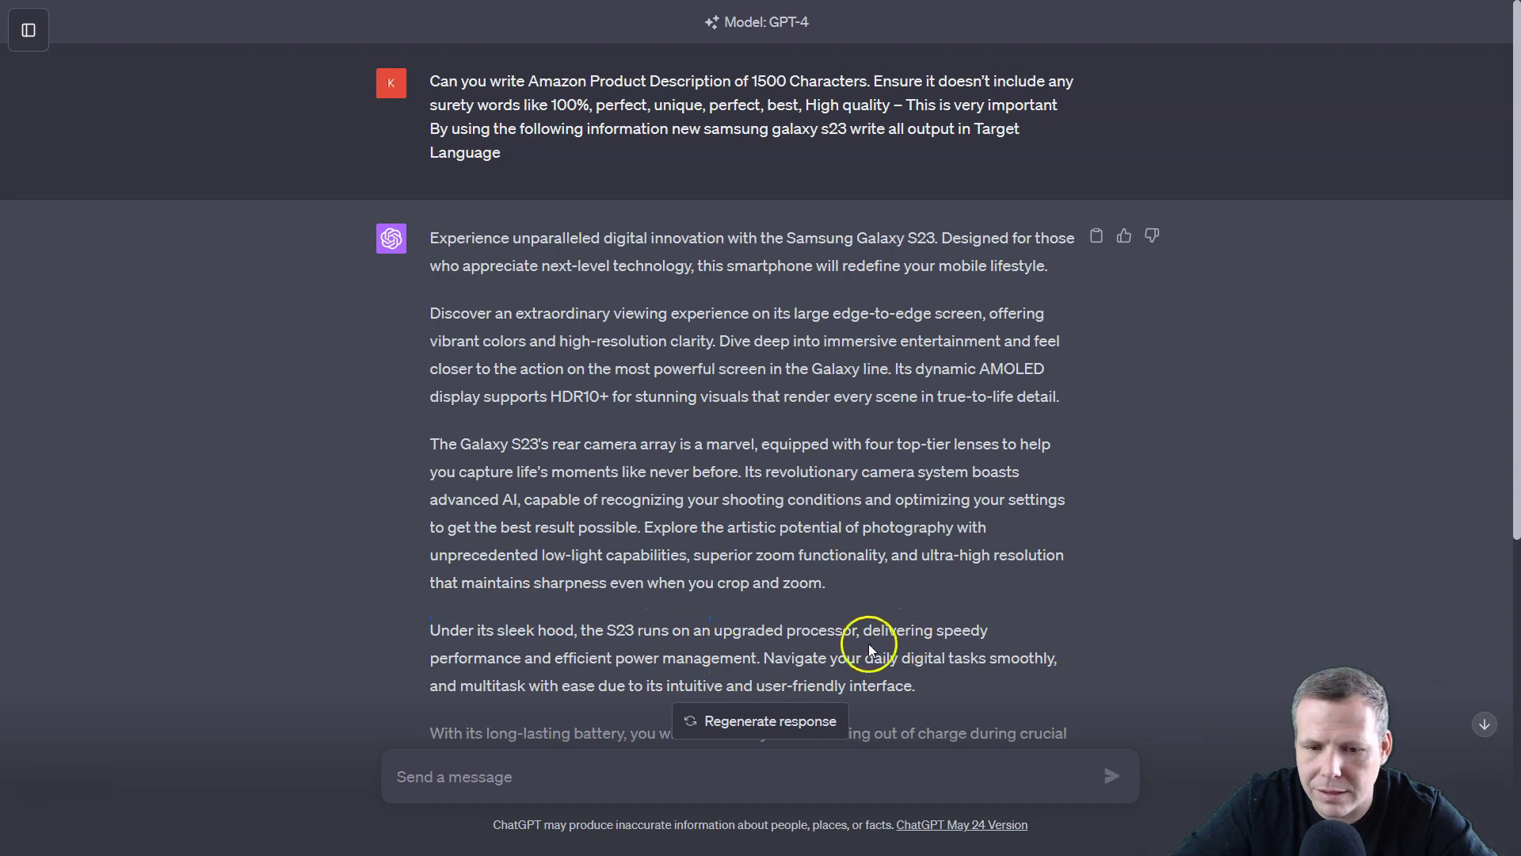
{"action": "left_click_drag", "start_coordinate": [575, 630], "coordinate": [458, 604]}
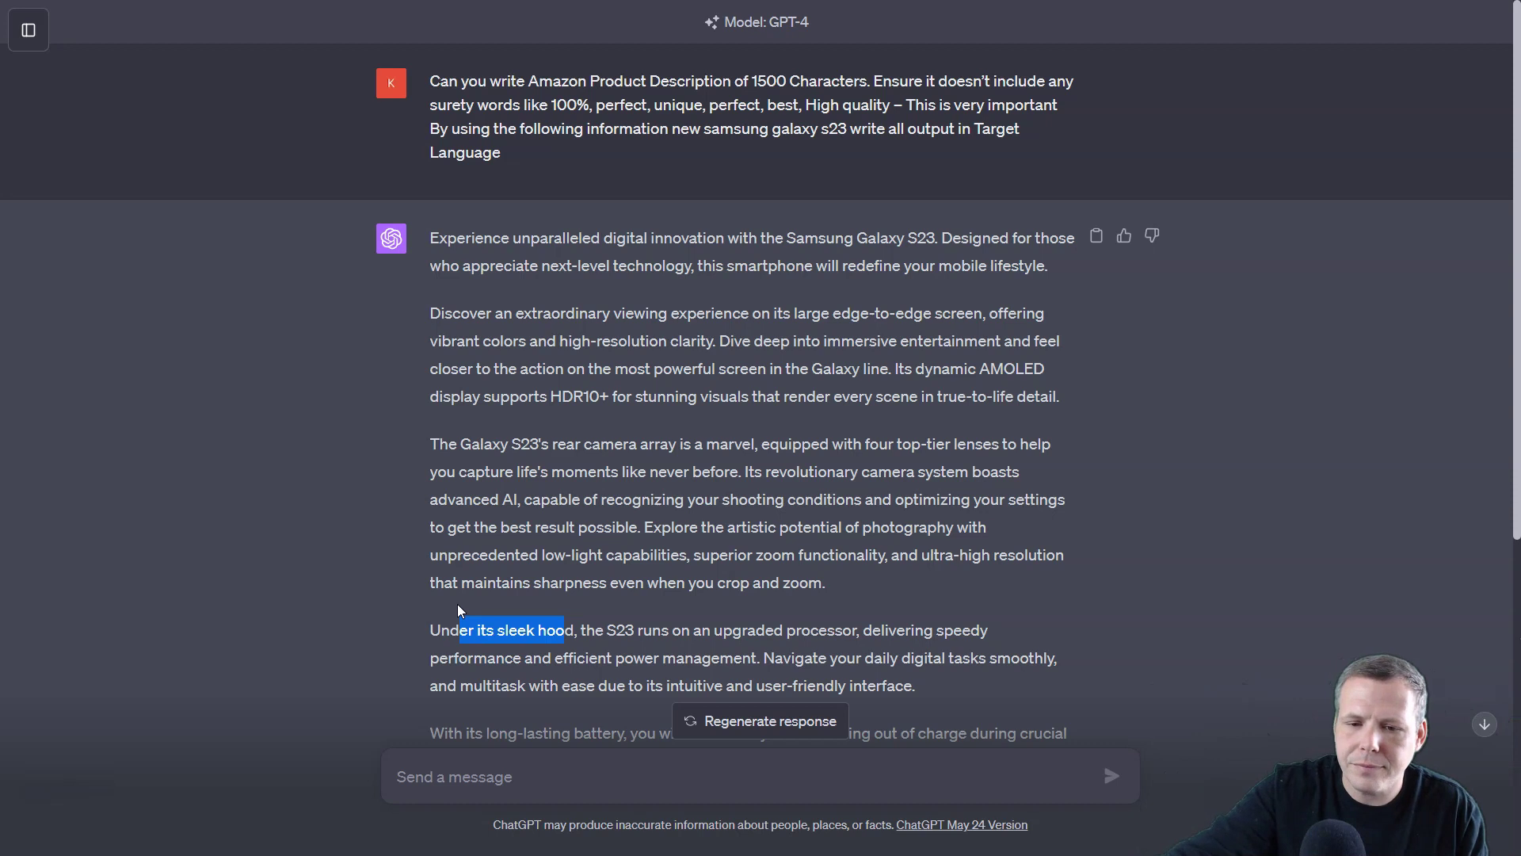
{"action": "left_click", "coordinate": [564, 443]}
{"action": "left_click_drag", "start_coordinate": [433, 450], "coordinate": [1025, 587]}
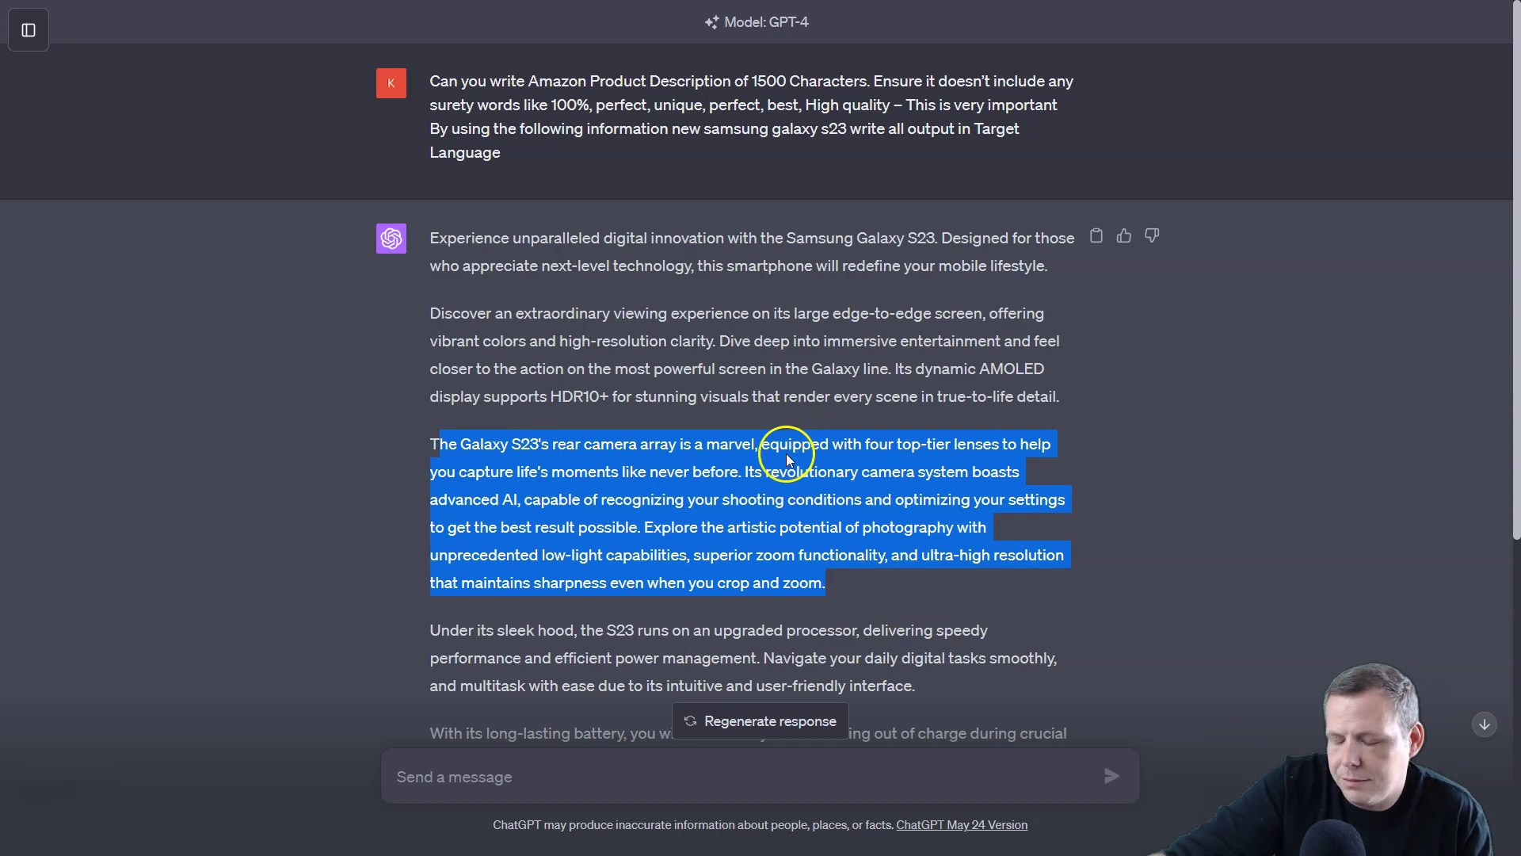
{"action": "left_click", "coordinate": [436, 435]}
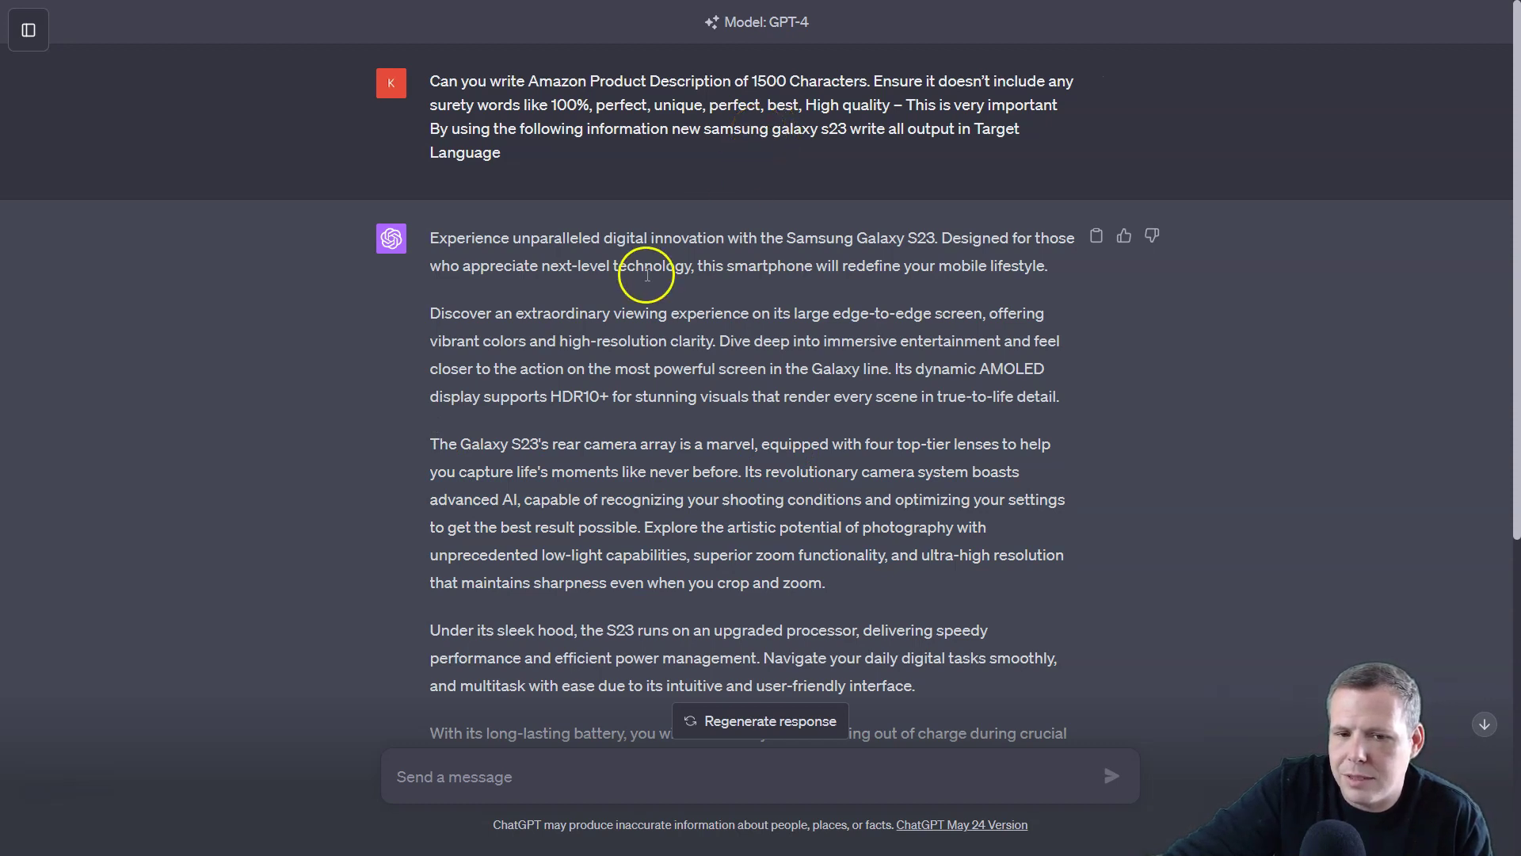
{"action": "left_click_drag", "start_coordinate": [427, 312], "coordinate": [440, 314]}
{"action": "left_click", "coordinate": [437, 314]}
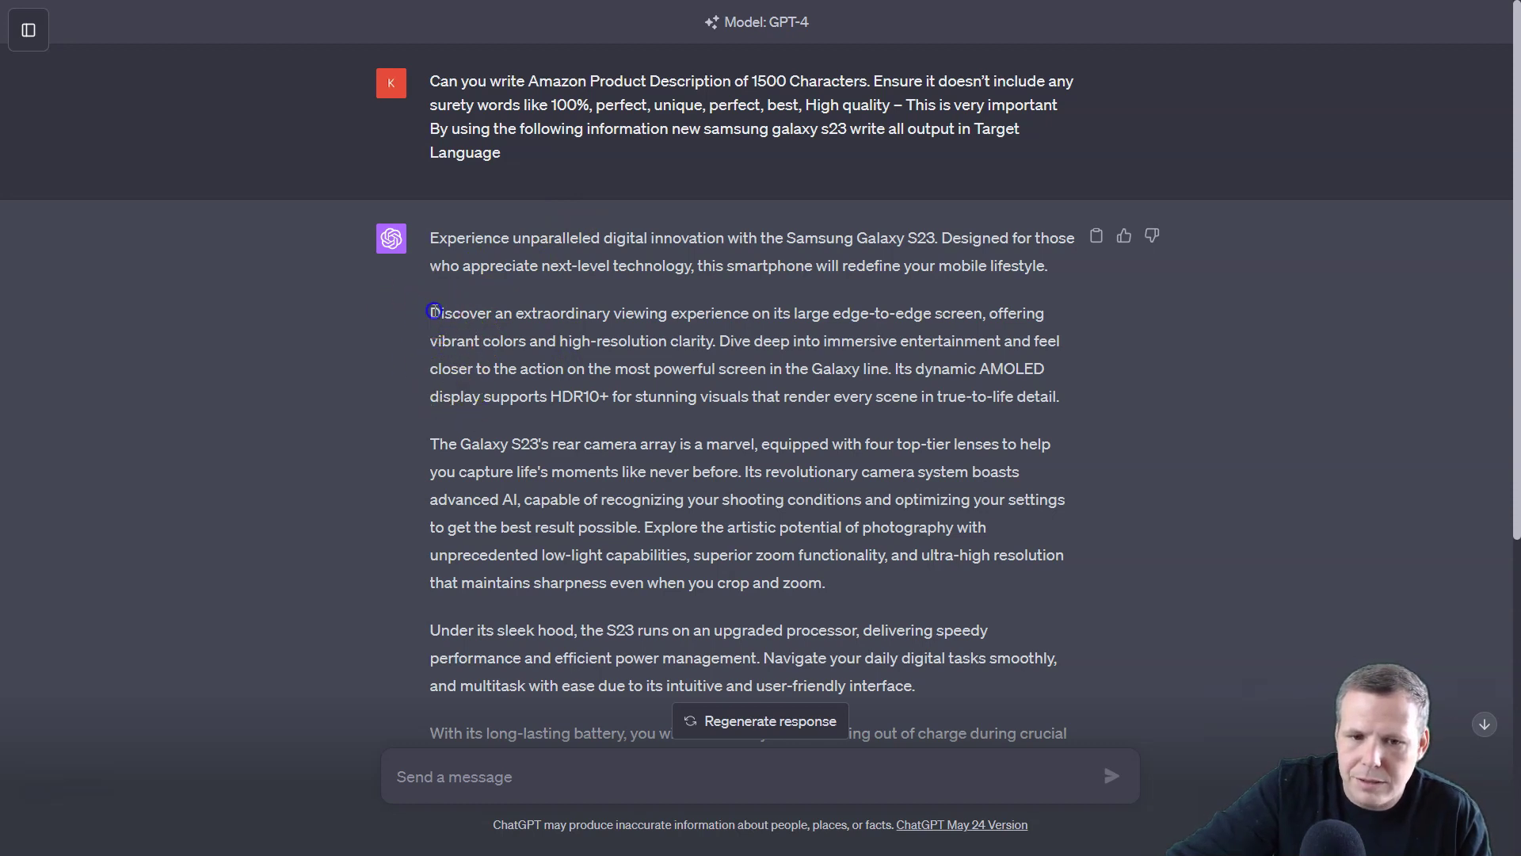
{"action": "left_click_drag", "start_coordinate": [432, 314], "coordinate": [1019, 370]}
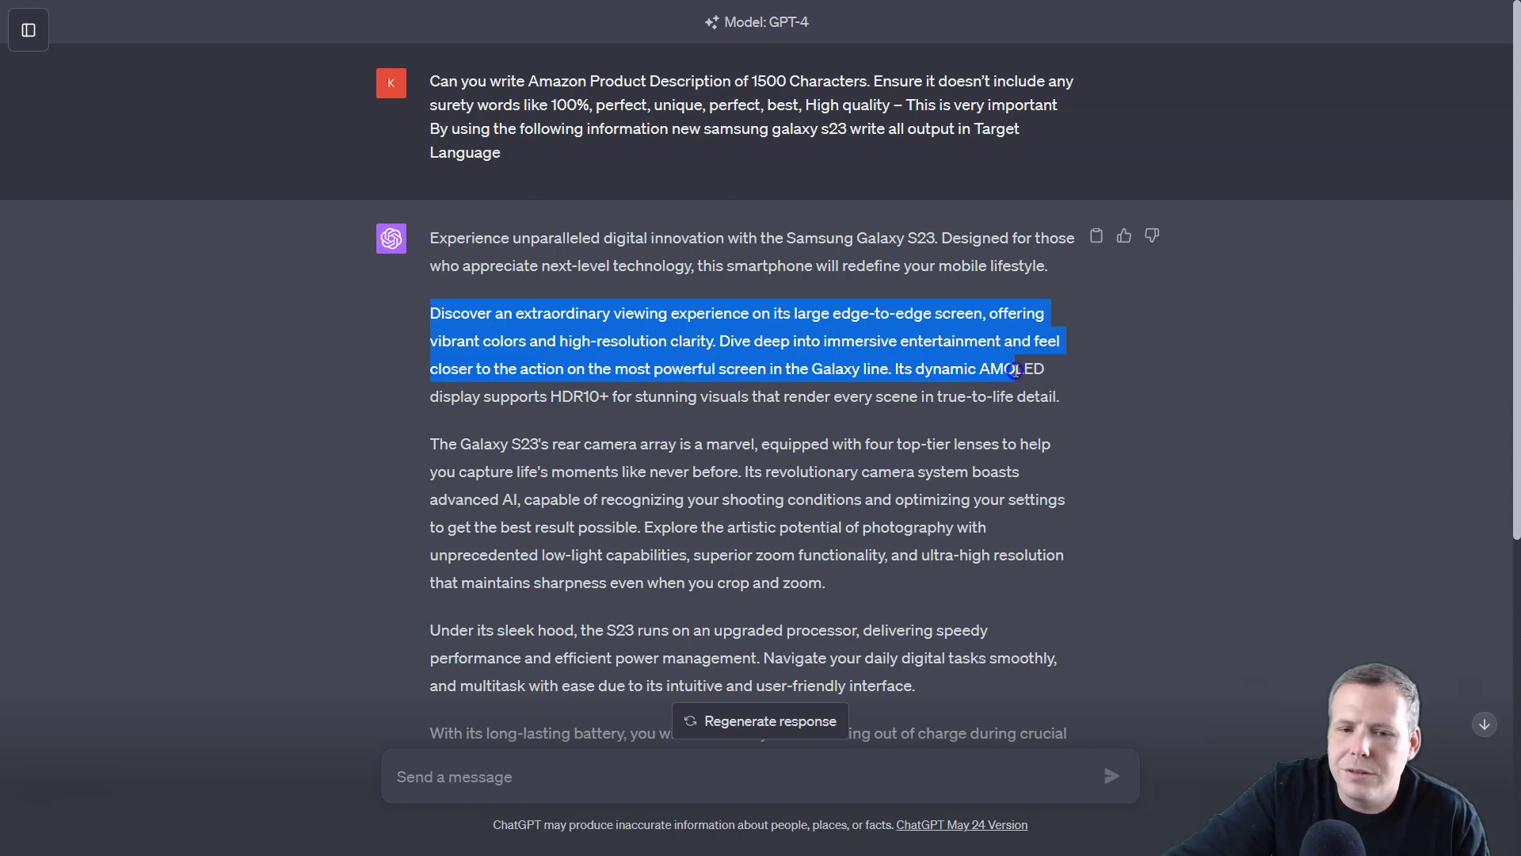
{"action": "left_click_drag", "start_coordinate": [1015, 369], "coordinate": [1024, 314]}
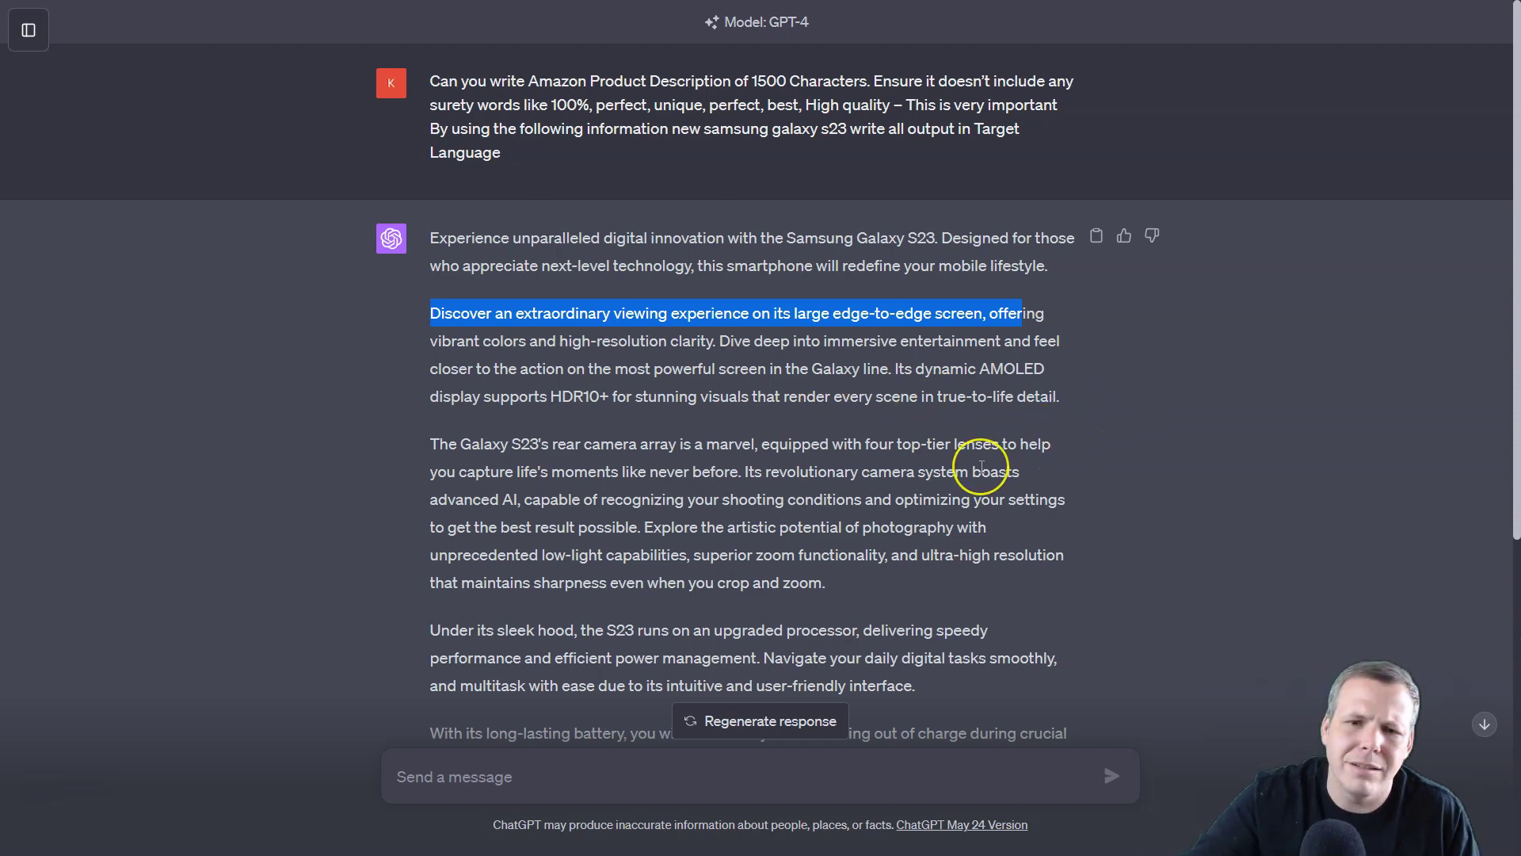
{"action": "scroll", "coordinate": [969, 458], "scroll_direction": "down", "scroll_amount": 4}
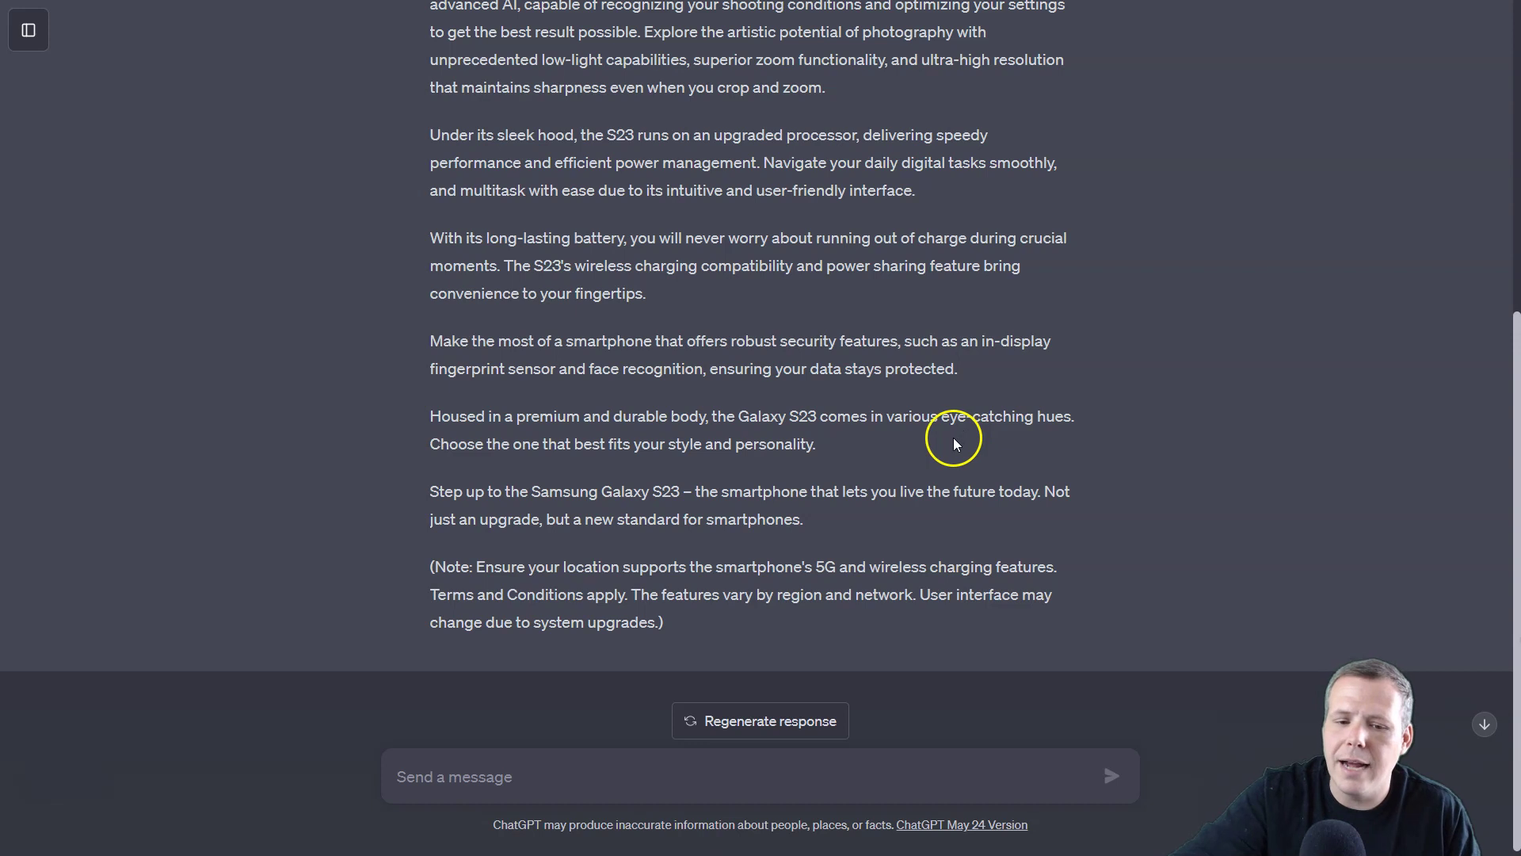
{"action": "scroll", "coordinate": [1126, 601], "scroll_direction": "up", "scroll_amount": 4}
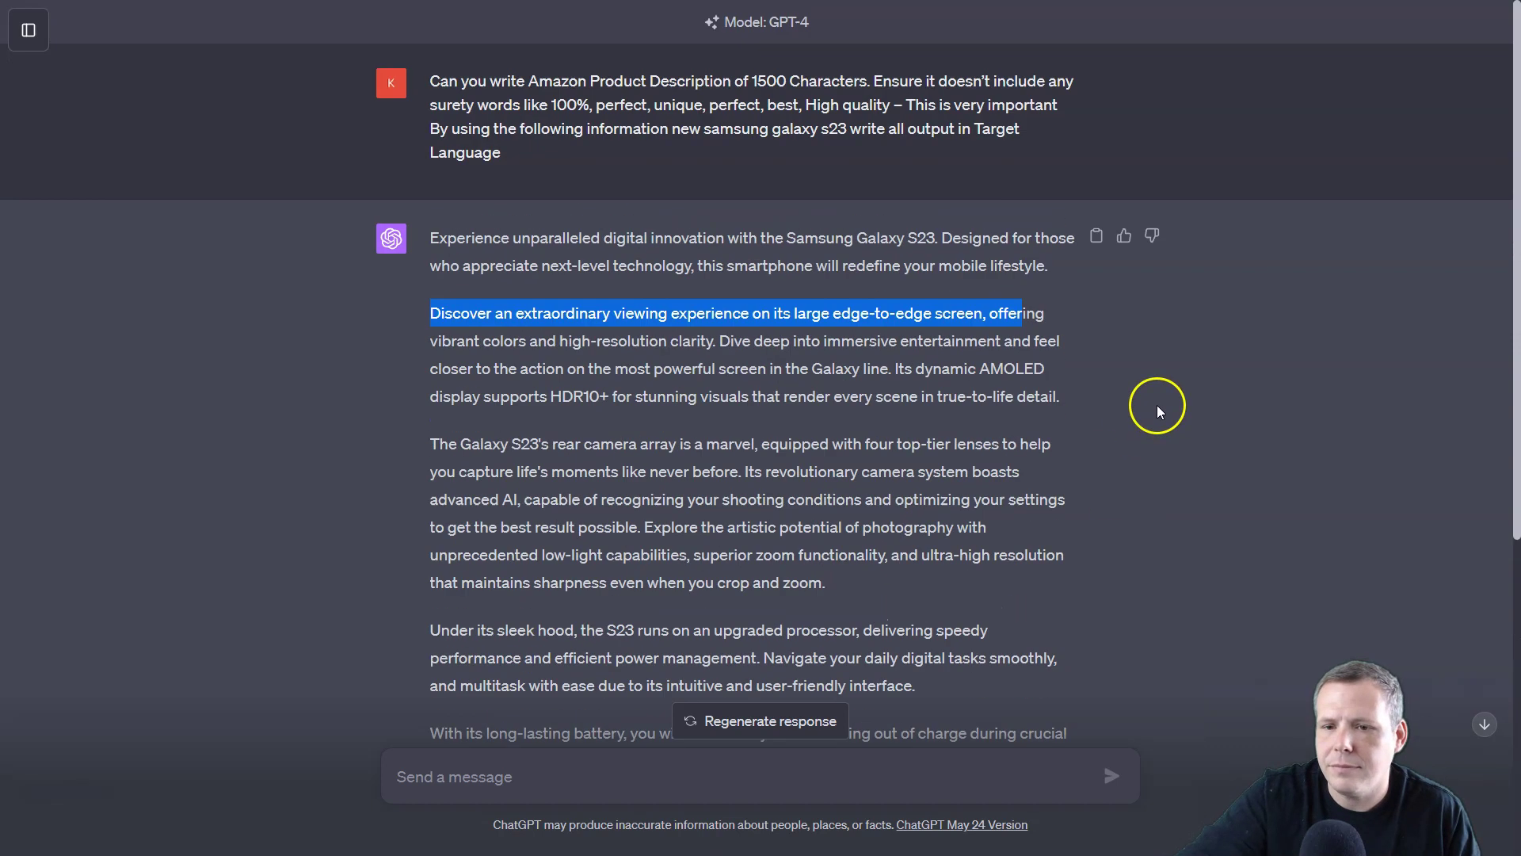
- Copy the whole generated Galaxy S23 product description
{"action": "left_click", "coordinate": [1099, 236]}
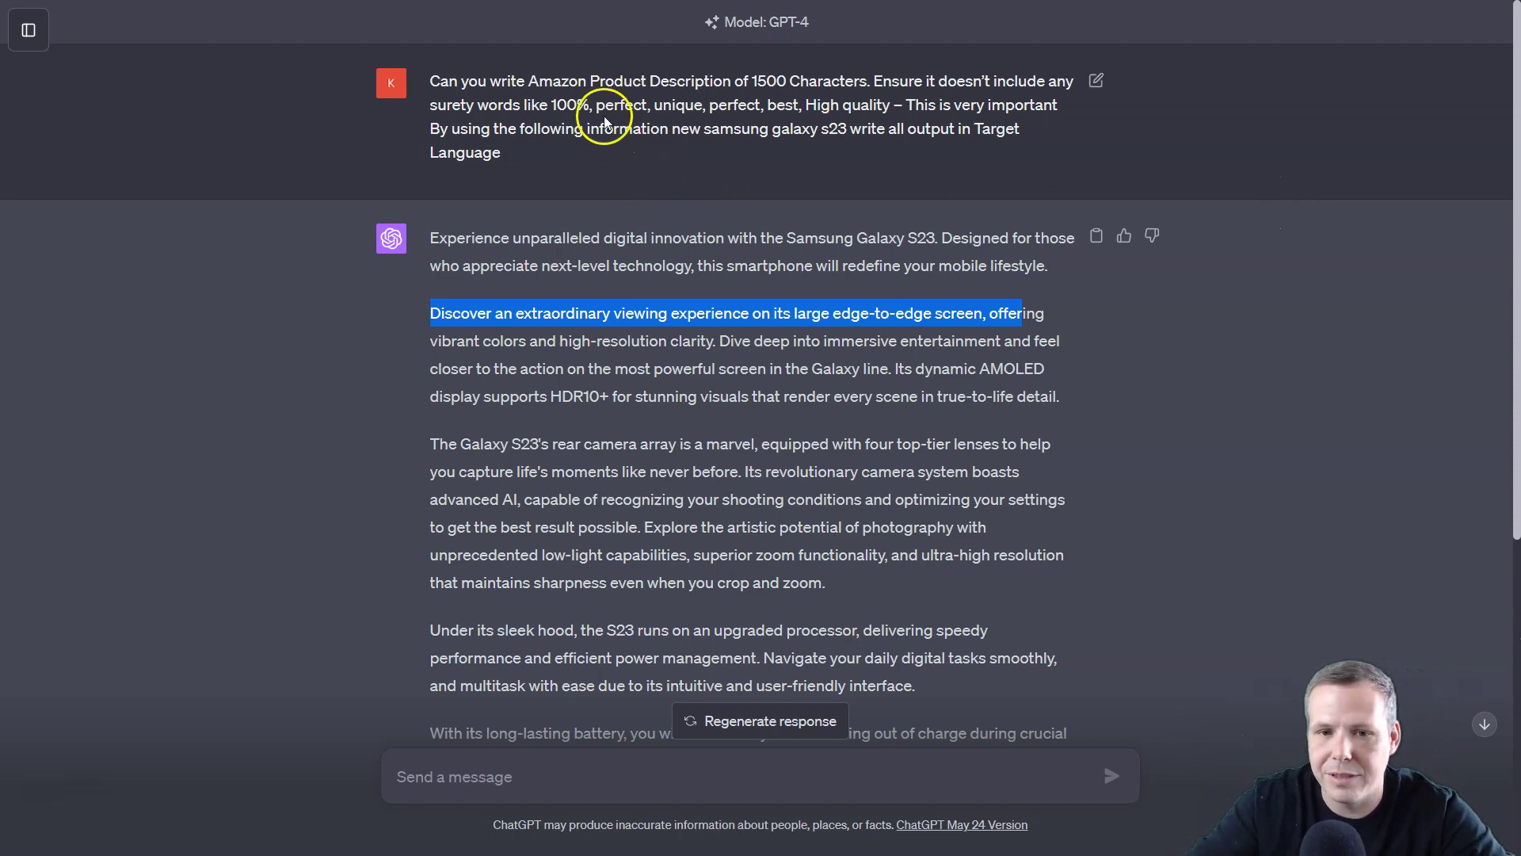
{"action": "mouse_move", "coordinate": [751, 116]}
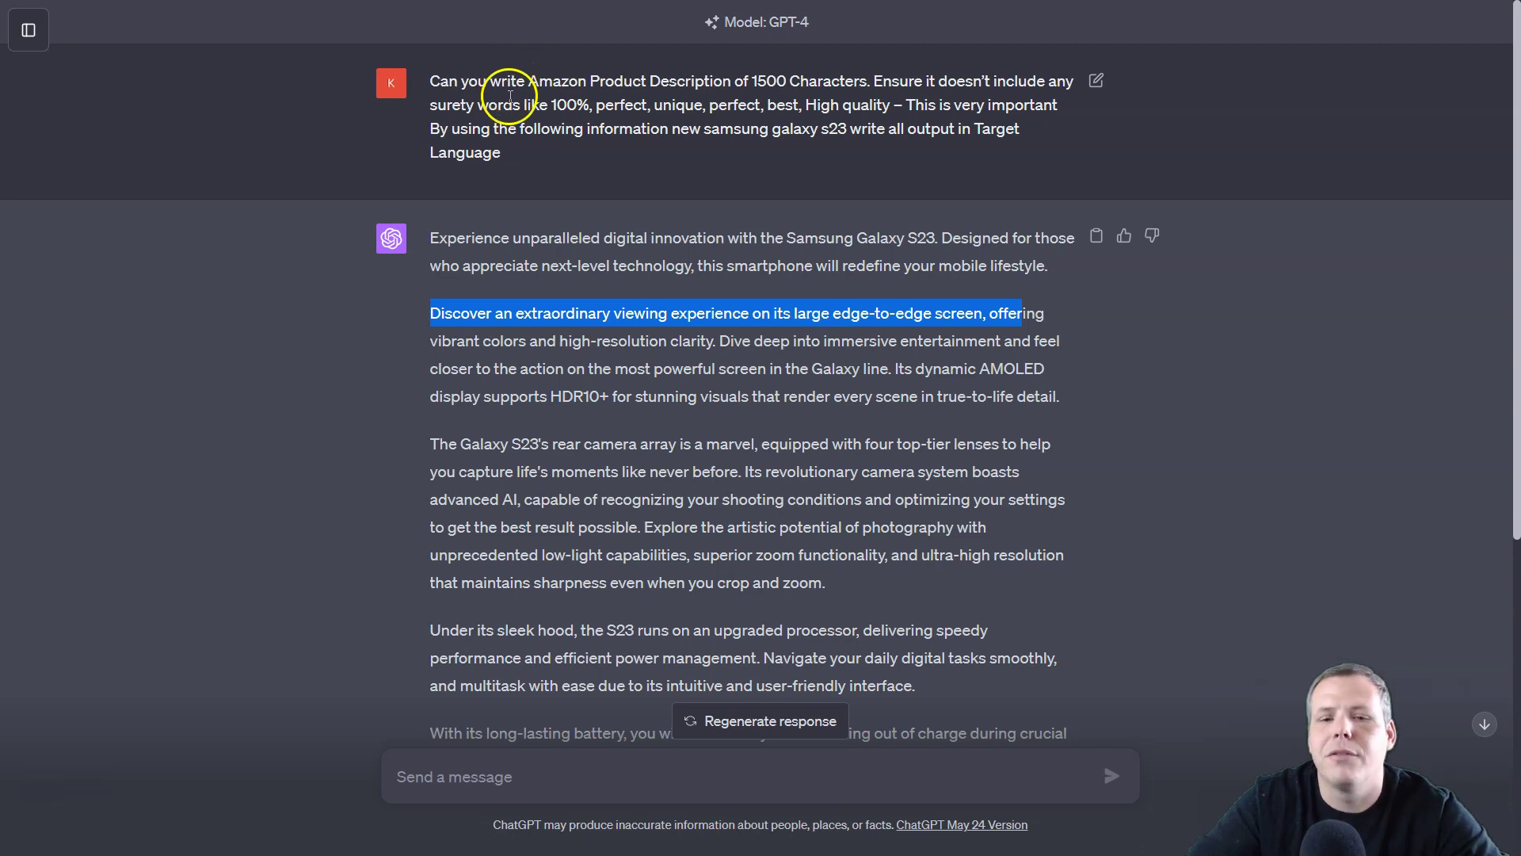
{"action": "mouse_move", "coordinate": [529, 81]}
{"action": "left_mouse_down"}
{"action": "mouse_move", "coordinate": [781, 82]}
{"action": "mouse_move", "coordinate": [579, 104]}
{"action": "mouse_move", "coordinate": [630, 81]}
{"action": "mouse_move", "coordinate": [594, 106]}
{"action": "mouse_move", "coordinate": [585, 89]}
{"action": "left_mouse_up"}
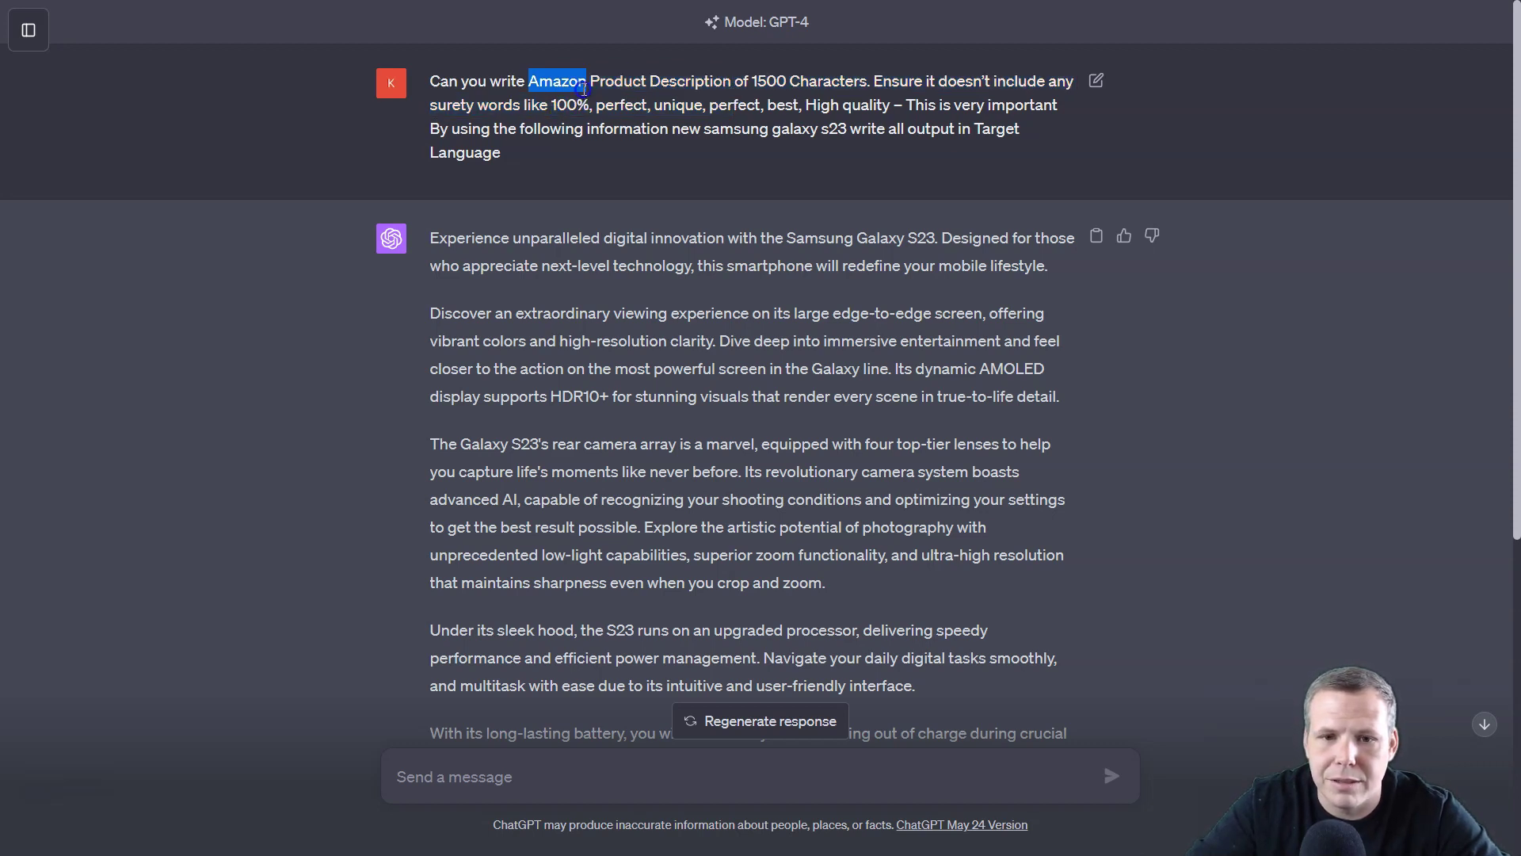